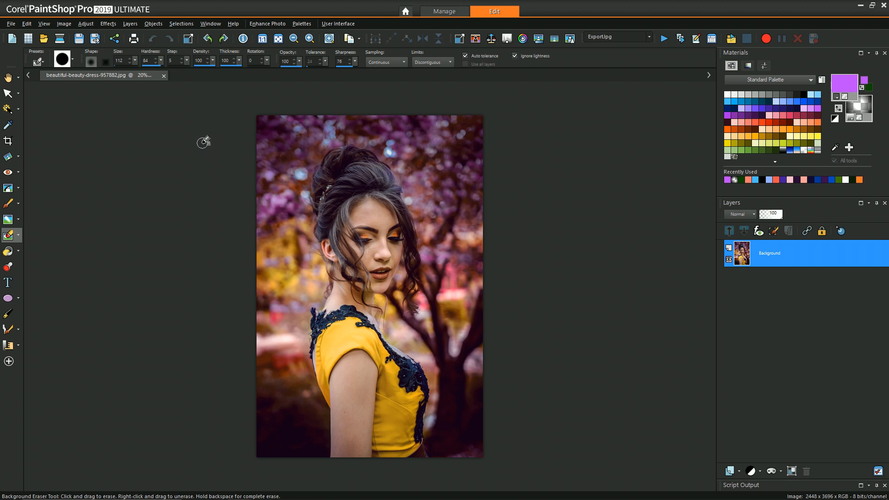
# Step: Split the portrait into RGB channel images and close the blue, green and red images without saving
pyautogui.click(64, 24)
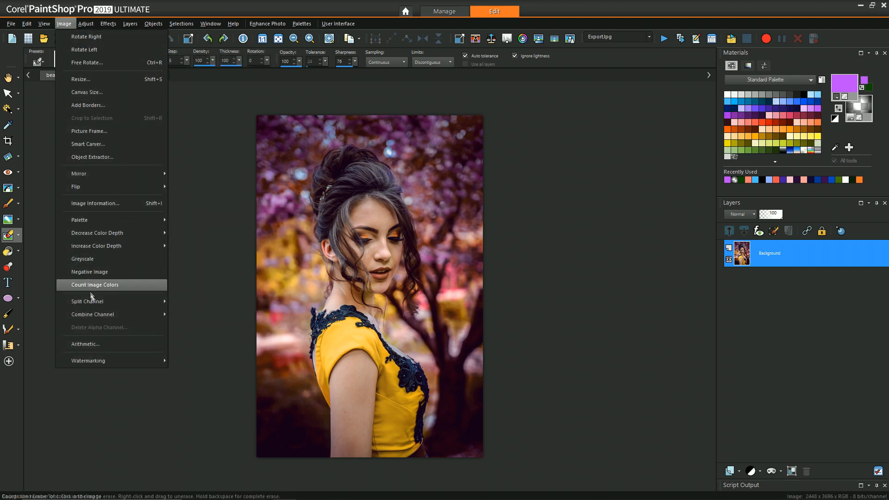
pyautogui.moveTo(96, 302)
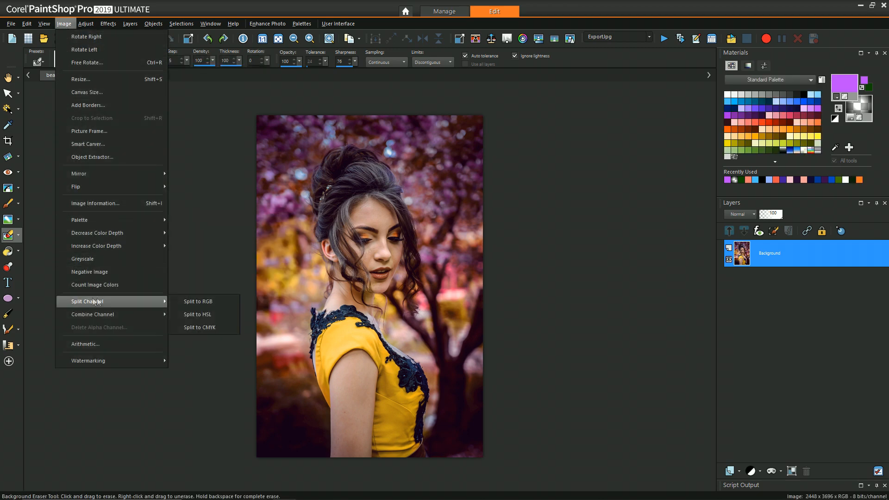
pyautogui.click(185, 303)
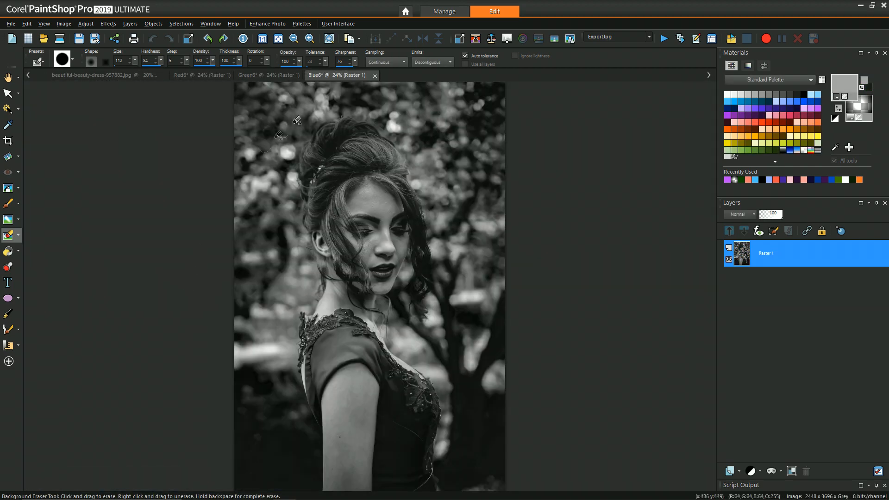
pyautogui.click(376, 75)
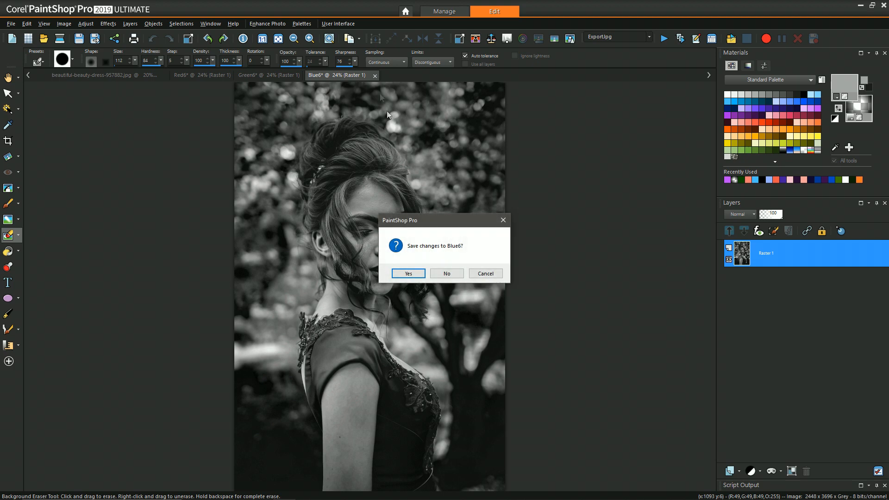
pyautogui.click(450, 272)
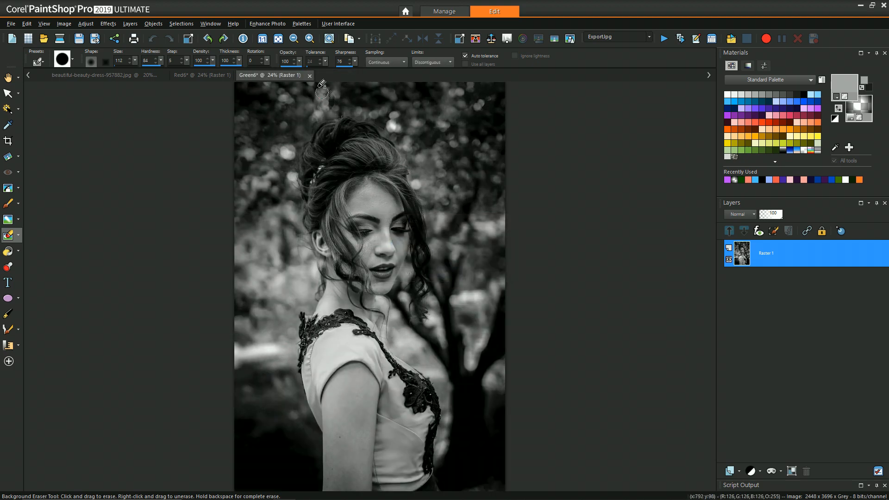
pyautogui.click(310, 76)
pyautogui.click(447, 273)
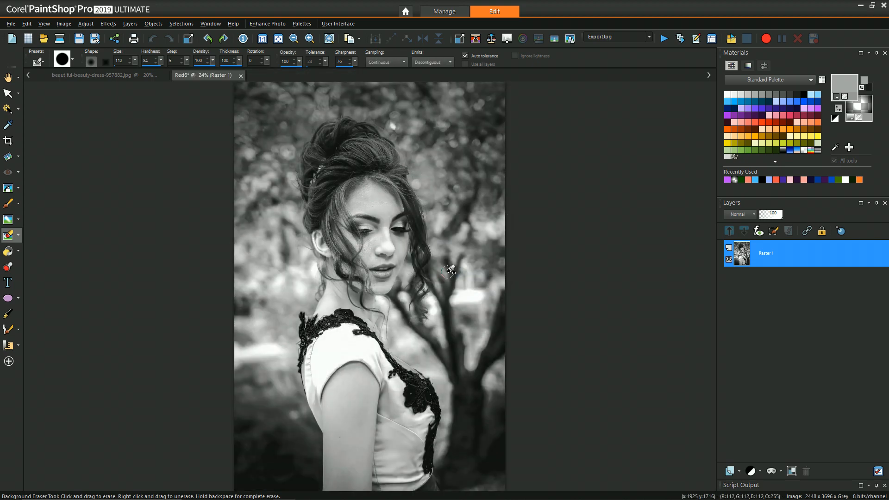
pyautogui.click(241, 76)
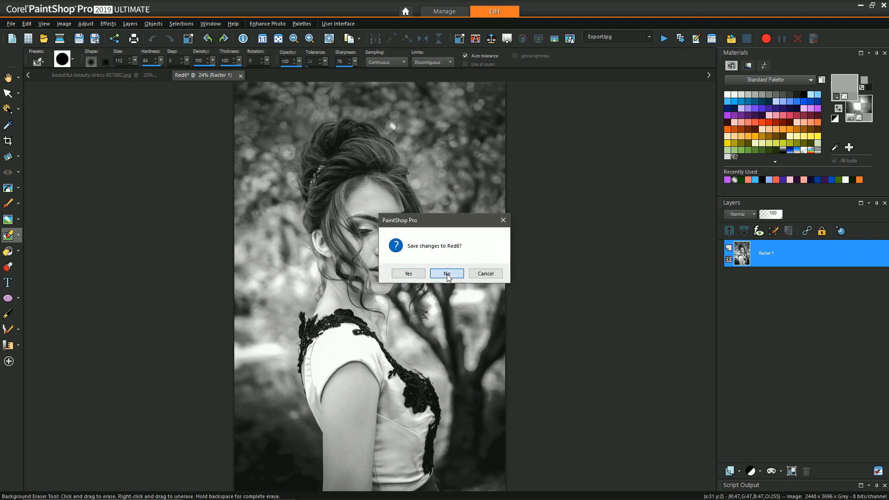
pyautogui.click(449, 273)
# Step: Split the portrait into HSL channel images and keep only Saturation, closing Lightness and Hue without saving
pyautogui.click(66, 24)
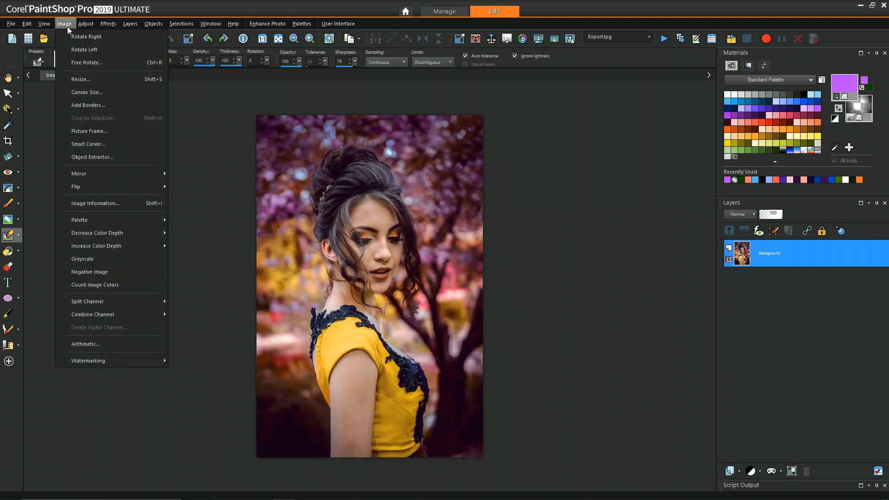
pyautogui.moveTo(125, 302)
pyautogui.click(191, 314)
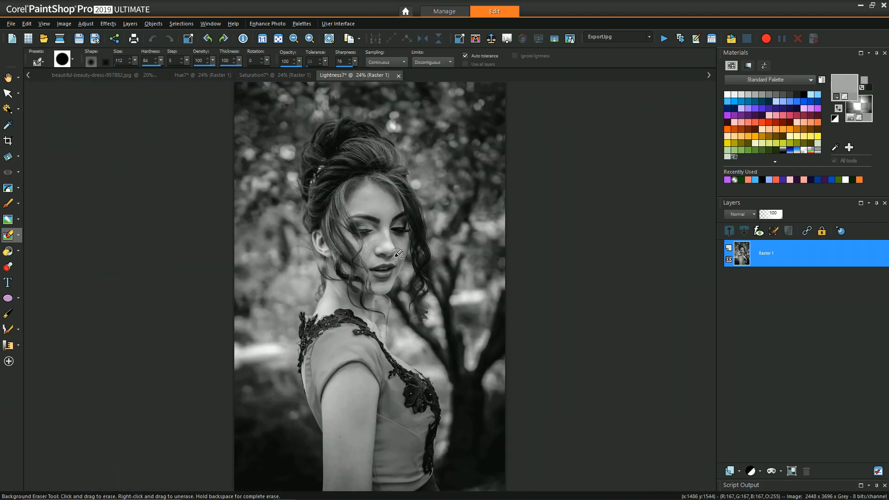
pyautogui.click(398, 76)
pyautogui.click(453, 271)
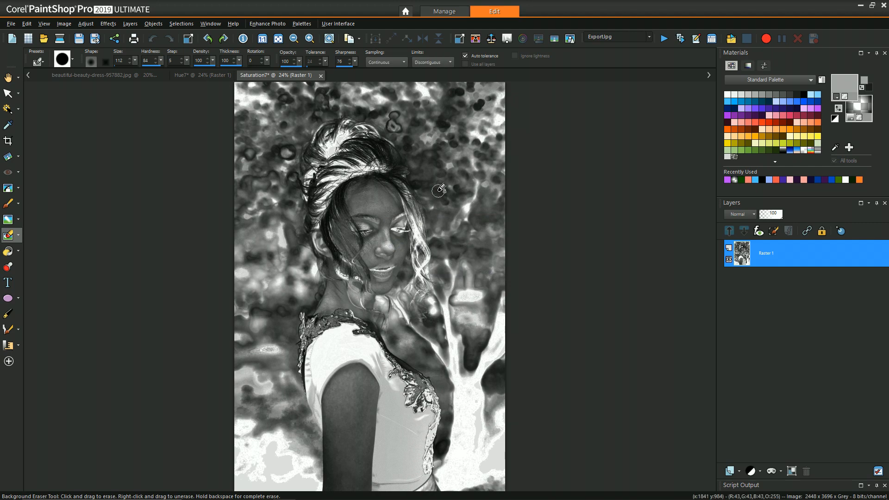
pyautogui.click(196, 76)
pyautogui.click(241, 75)
pyautogui.click(445, 272)
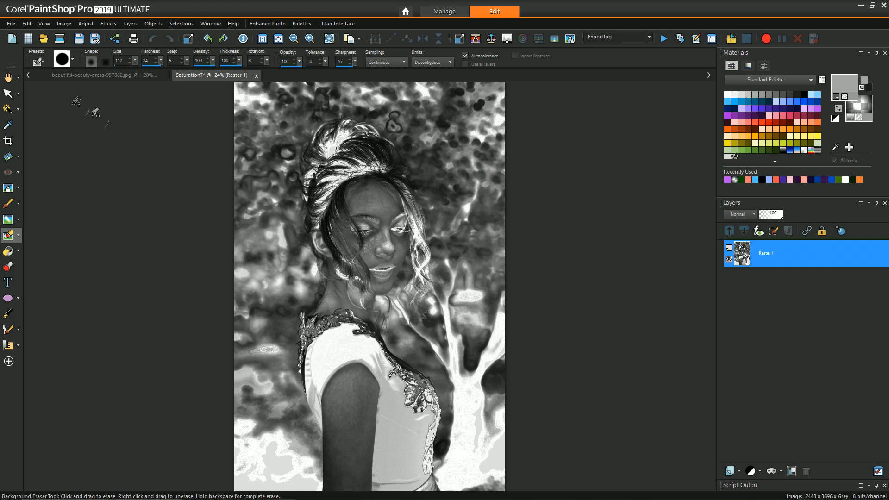
# Step: Copy the Saturation channel image and paste it into the original portrait as a new layer
pyautogui.click(7, 77)
pyautogui.rightClick(361, 273)
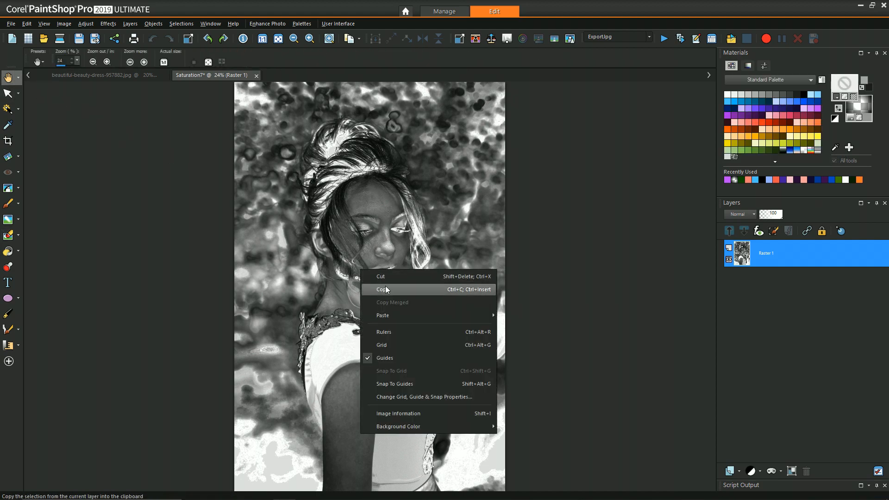
pyautogui.press('Escape')
pyautogui.click(115, 76)
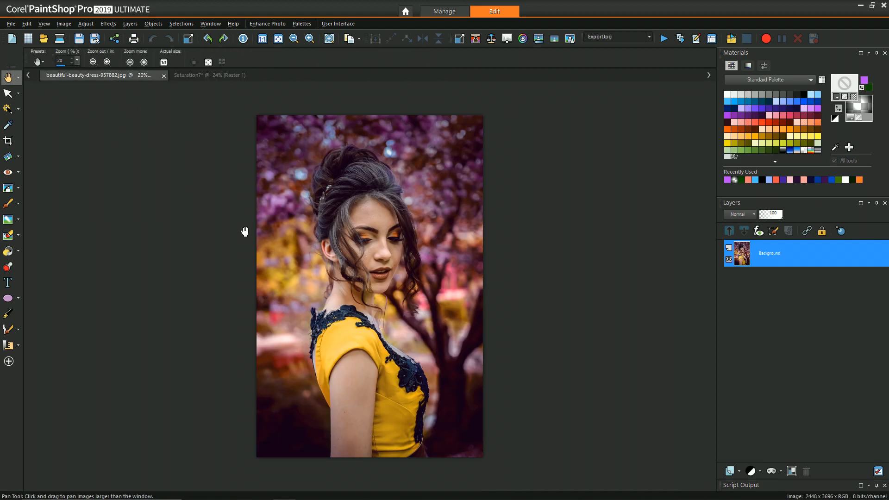
pyautogui.hotkey('ctrl', 'v')
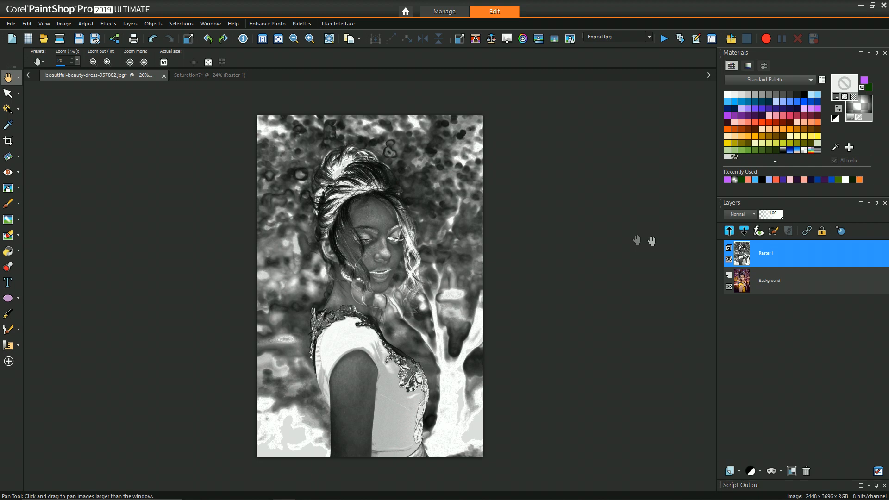
# Step: Close the Saturation channel image without saving and hide the pasted Raster 1 layer
pyautogui.click(209, 75)
pyautogui.click(256, 76)
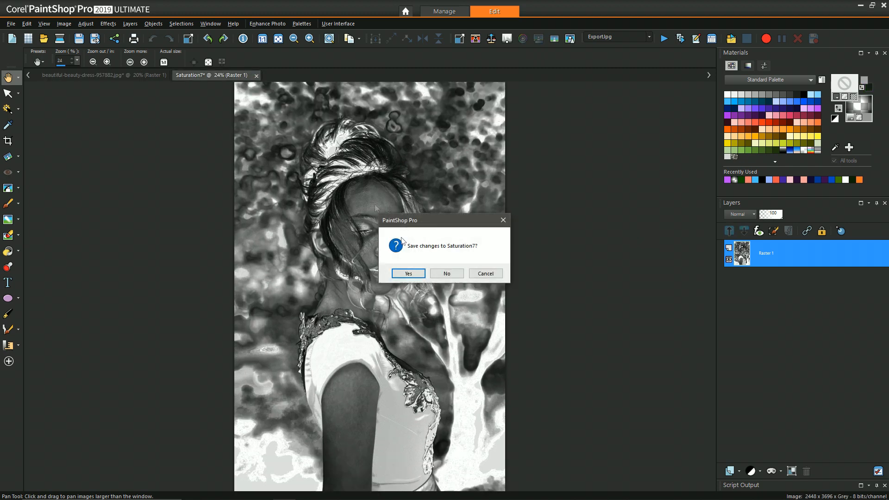
pyautogui.click(446, 274)
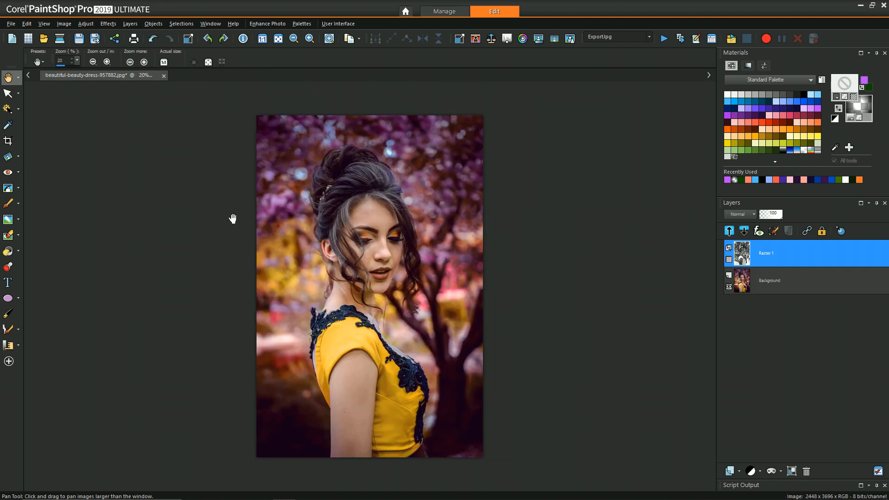
# Step: Set up the Background Eraser on the Background layer with size 345, hardness 97 and sharpness 85
pyautogui.click(780, 281)
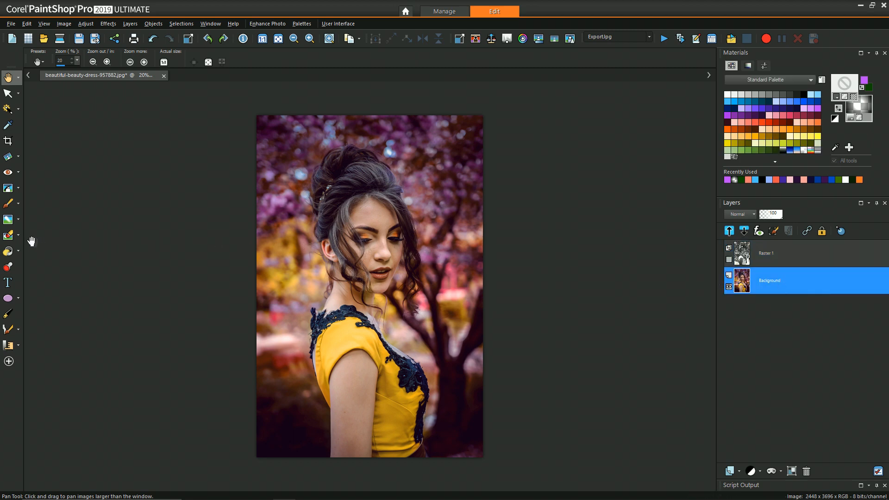
pyautogui.click(8, 234)
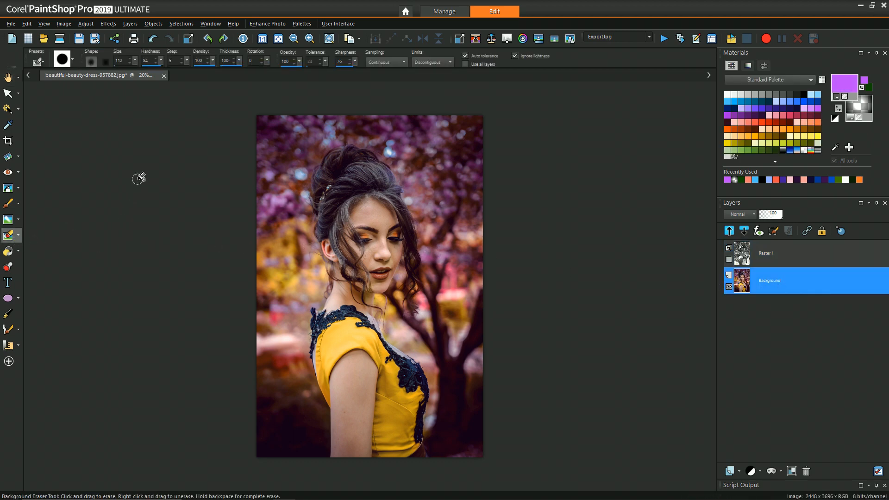
pyautogui.moveTo(134, 61)
pyautogui.mouseDown()
pyautogui.moveTo(168, 63)
pyautogui.moveTo(141, 66)
pyautogui.mouseUp()
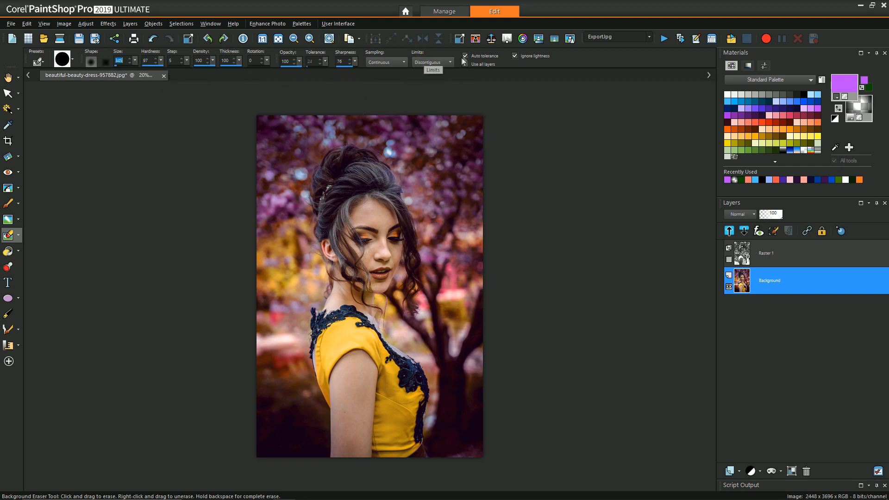
pyautogui.moveTo(356, 63); pyautogui.dragTo(361, 64)
# Step: Erase the background along the back of the dress and the upper arm down to the photo's lower edge
pyautogui.scroll(1, 324, 446)
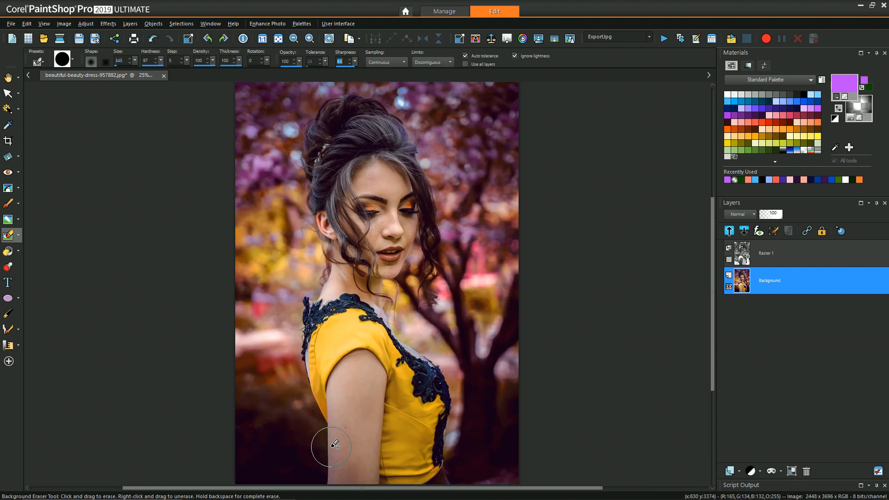
pyautogui.scroll(2, 674, 315)
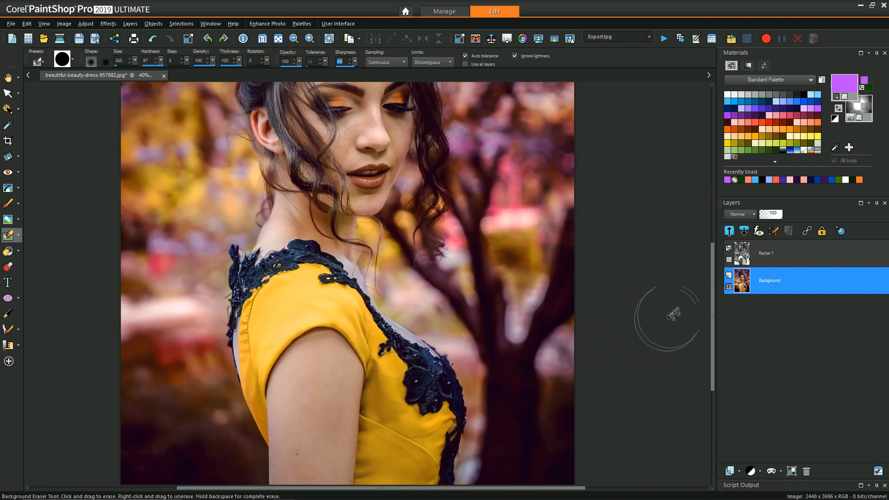
pyautogui.moveTo(712, 301); pyautogui.dragTo(711, 403)
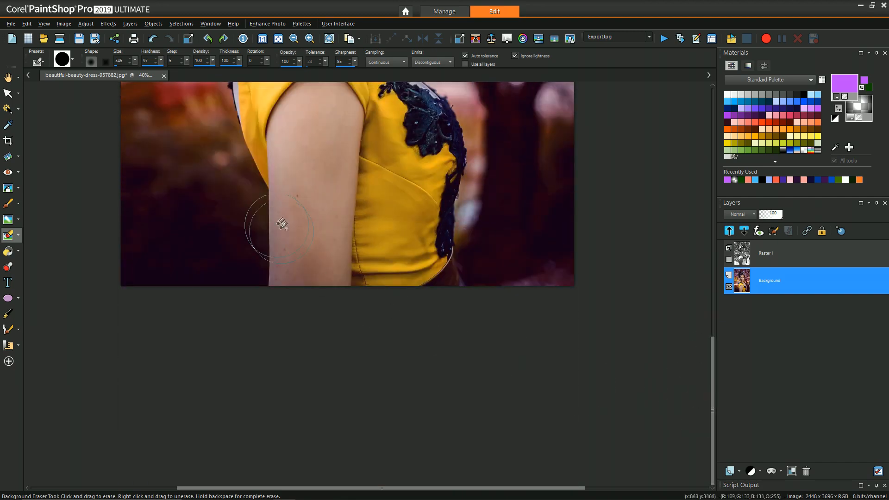
pyautogui.moveTo(214, 115)
pyautogui.mouseDown()
pyautogui.moveTo(238, 185)
pyautogui.moveTo(236, 294)
pyautogui.mouseUp()
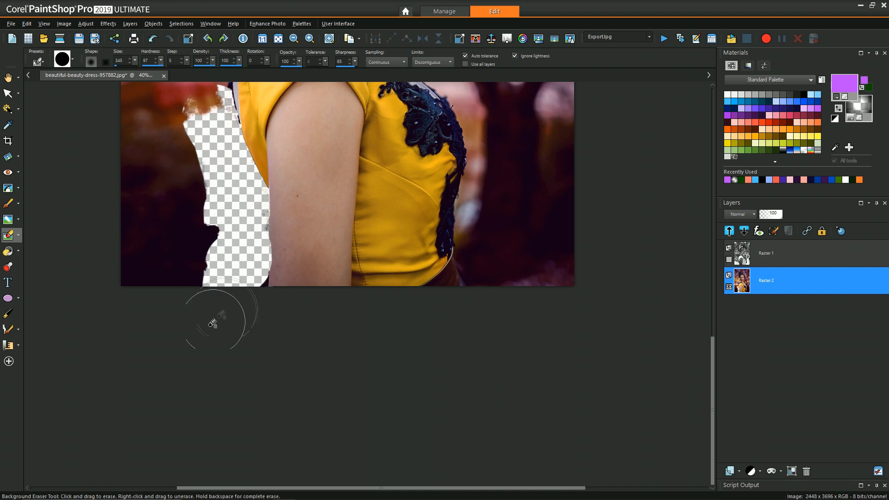
pyautogui.hotkey('ctrl', 'z')
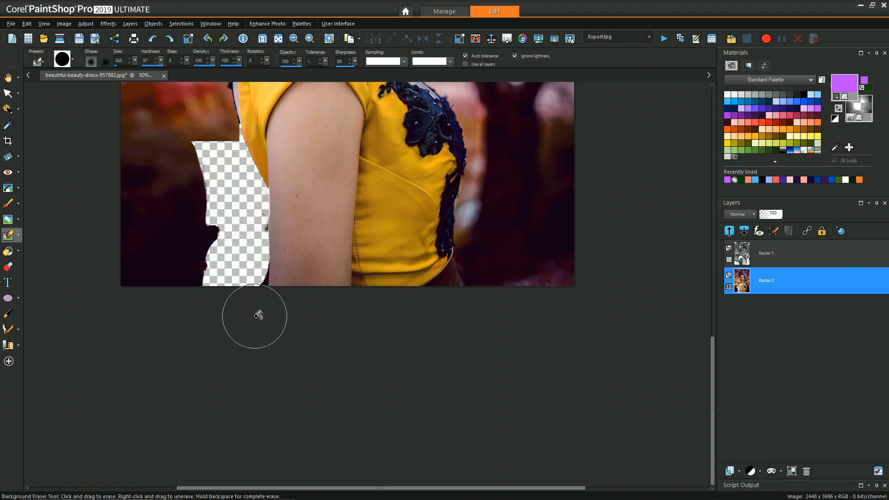
pyautogui.scroll(1, 258, 315)
pyautogui.moveTo(194, 271)
pyautogui.mouseDown()
pyautogui.moveTo(202, 258)
pyautogui.moveTo(208, 284)
pyautogui.moveTo(191, 269)
pyautogui.mouseUp()
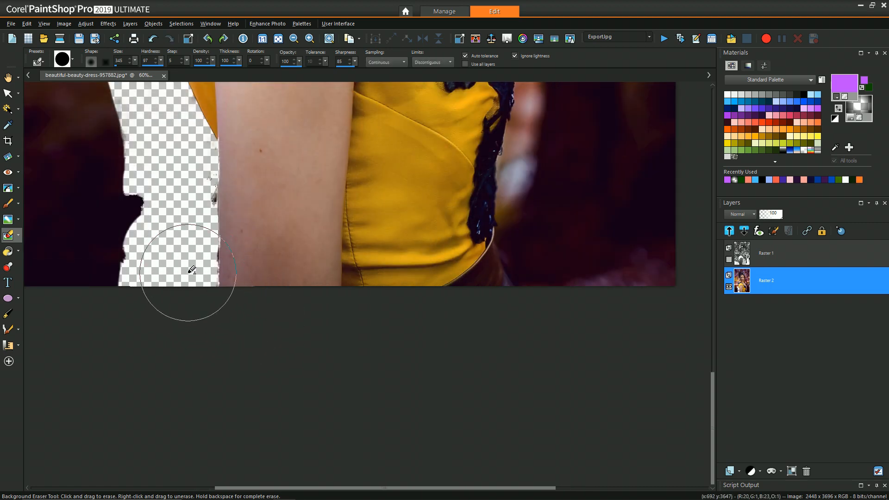
pyautogui.hotkey('ctrl', 'z')
pyautogui.scroll(-3, 172, 147)
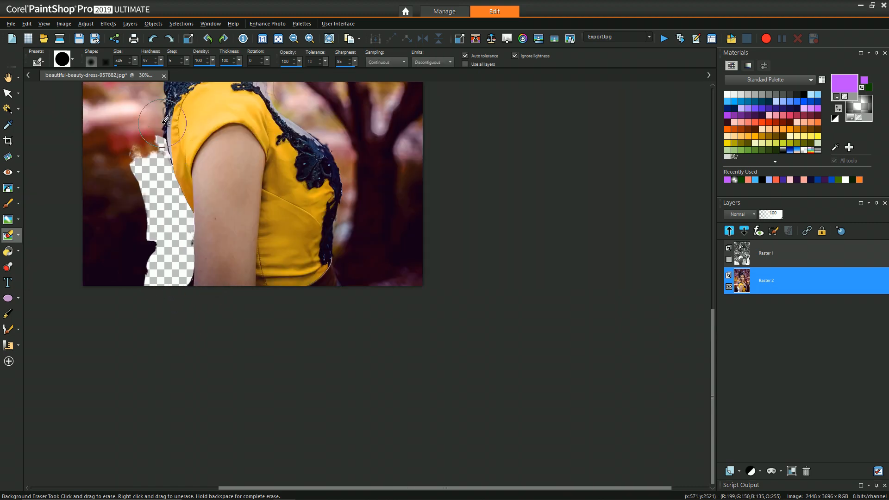
pyautogui.moveTo(155, 119)
pyautogui.mouseDown()
pyautogui.moveTo(147, 127)
pyautogui.moveTo(155, 145)
pyautogui.mouseUp()
# Step: Reduce the eraser size to 187 and erase the background beside the waist and lower front of the dress
pyautogui.moveTo(359, 276); pyautogui.dragTo(361, 259)
pyautogui.scroll(5, 361, 259)
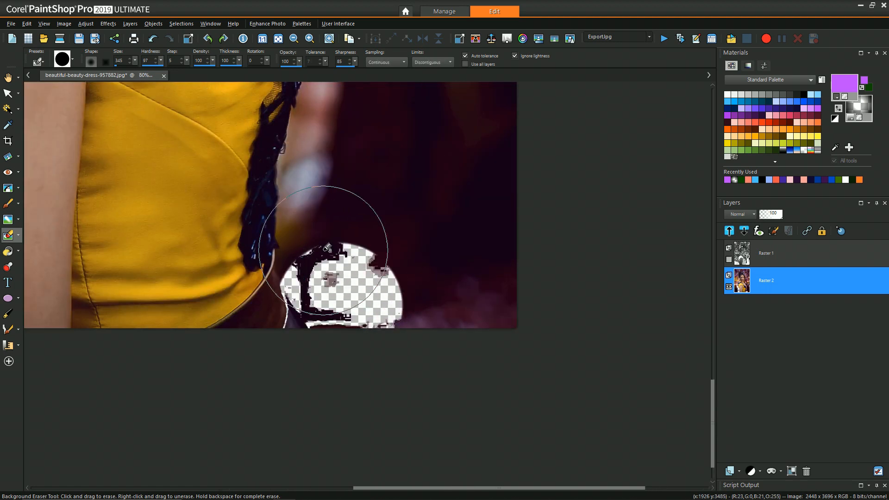
pyautogui.moveTo(134, 58); pyautogui.dragTo(126, 60)
pyautogui.moveTo(296, 250)
pyautogui.mouseDown()
pyautogui.moveTo(299, 192)
pyautogui.moveTo(307, 211)
pyautogui.mouseUp()
pyautogui.hotkey('ctrl', 'z')
pyautogui.moveTo(305, 141)
pyautogui.mouseDown()
pyautogui.moveTo(308, 132)
pyautogui.moveTo(313, 137)
pyautogui.mouseUp()
pyautogui.moveTo(303, 211); pyautogui.dragTo(281, 172)
pyautogui.moveTo(328, 268)
pyautogui.mouseDown()
pyautogui.moveTo(312, 292)
pyautogui.moveTo(338, 316)
pyautogui.moveTo(326, 262)
pyautogui.mouseUp()
# Step: Erase the background along the bust and the lace neckline at the front of the dress
pyautogui.scroll(-2, 330, 217)
pyautogui.scroll(3, 323, 103)
pyautogui.moveTo(323, 107)
pyautogui.mouseDown()
pyautogui.moveTo(335, 164)
pyautogui.moveTo(294, 118)
pyautogui.moveTo(319, 139)
pyautogui.moveTo(326, 157)
pyautogui.mouseUp()
pyautogui.scroll(-5, 337, 164)
pyautogui.moveTo(278, 106); pyautogui.dragTo(314, 136)
pyautogui.scroll(2, 278, 99)
pyautogui.moveTo(257, 93); pyautogui.dragTo(310, 151)
# Step: Erase the background between the upper chest and the chin, around the loose strands of hair
pyautogui.scroll(-3, 310, 152)
pyautogui.scroll(1, 400, 297)
pyautogui.scroll(2, 399, 297)
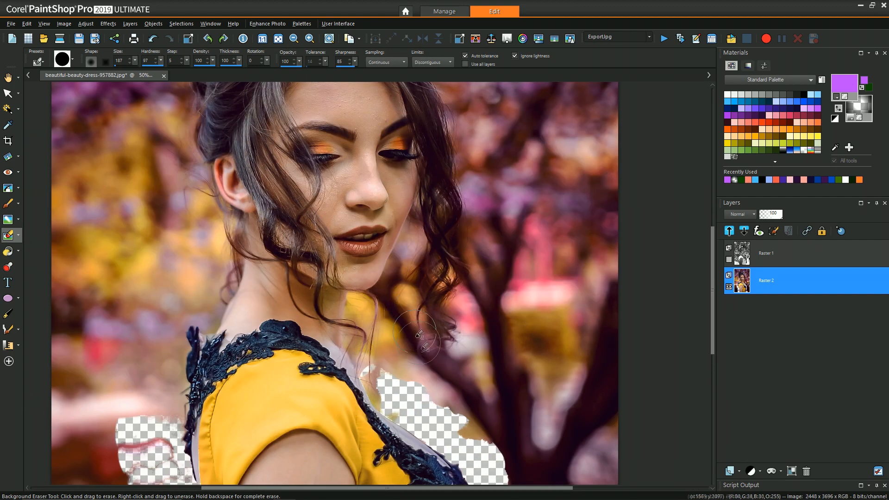
pyautogui.moveTo(381, 377)
pyautogui.mouseDown()
pyautogui.moveTo(384, 326)
pyautogui.moveTo(366, 312)
pyautogui.moveTo(358, 349)
pyautogui.mouseUp()
pyautogui.moveTo(381, 387)
pyautogui.mouseDown()
pyautogui.moveTo(423, 409)
pyautogui.moveTo(371, 323)
pyautogui.mouseUp()
pyautogui.scroll(2, 355, 304)
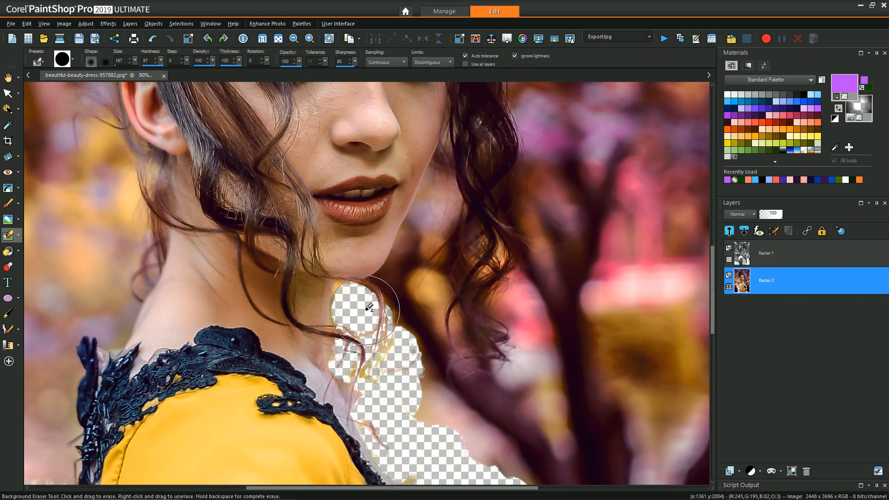
pyautogui.scroll(3, 380, 320)
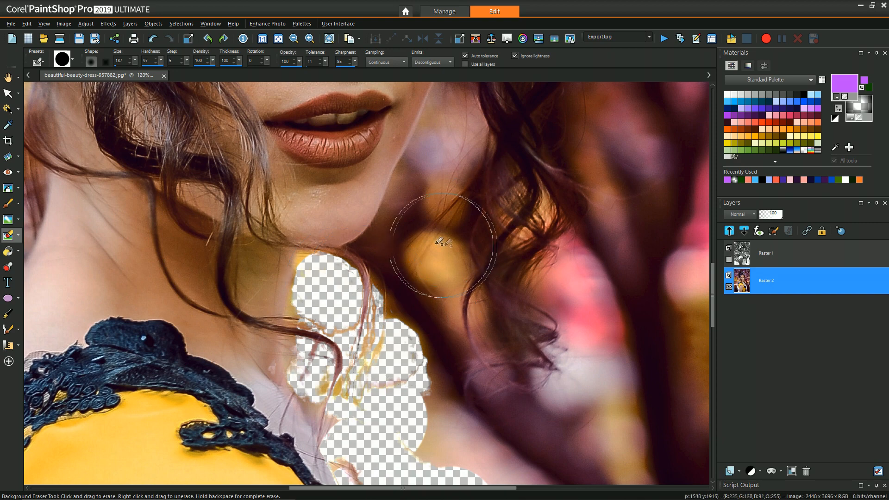
# Step: Erase the background behind the lace shoulder up toward the neck, and undo the last stroke beside the neck
pyautogui.scroll(-5, 412, 172)
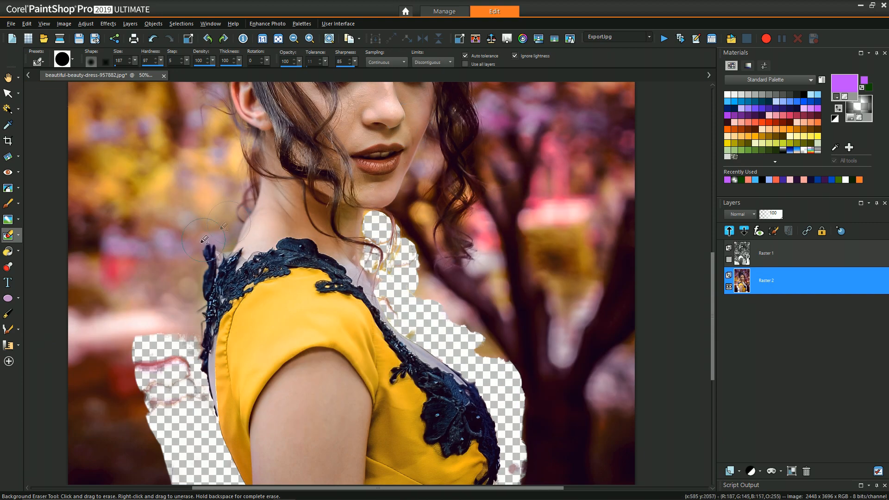
pyautogui.moveTo(185, 288)
pyautogui.mouseDown()
pyautogui.moveTo(184, 354)
pyautogui.moveTo(190, 281)
pyautogui.mouseUp()
pyautogui.moveTo(192, 248); pyautogui.dragTo(193, 264)
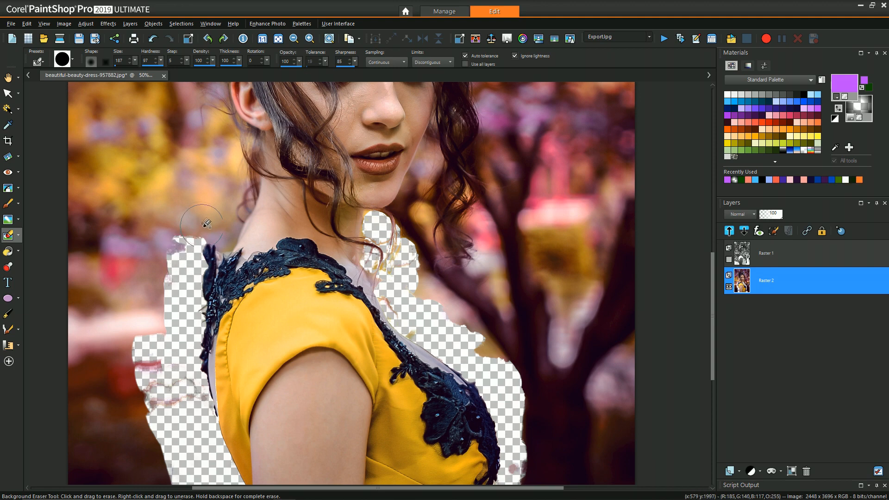
pyautogui.moveTo(205, 222); pyautogui.dragTo(220, 233)
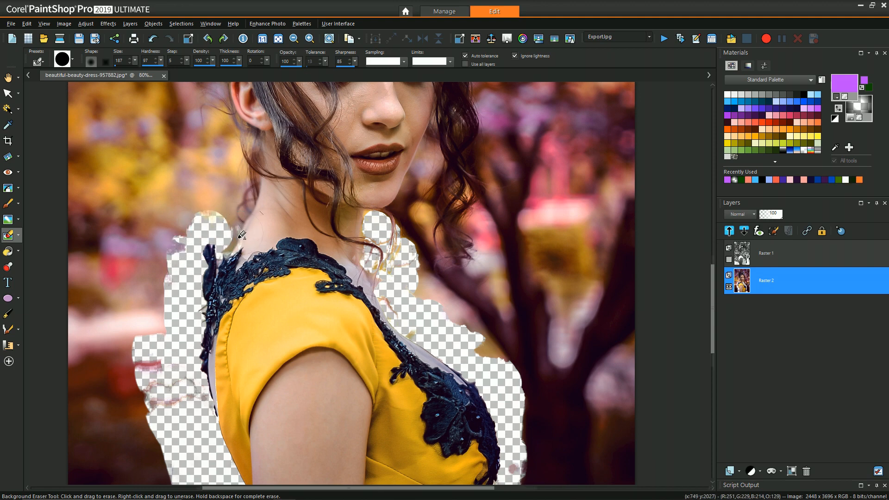
pyautogui.scroll(3, 187, 221)
pyautogui.hotkey('ctrl', 'z')
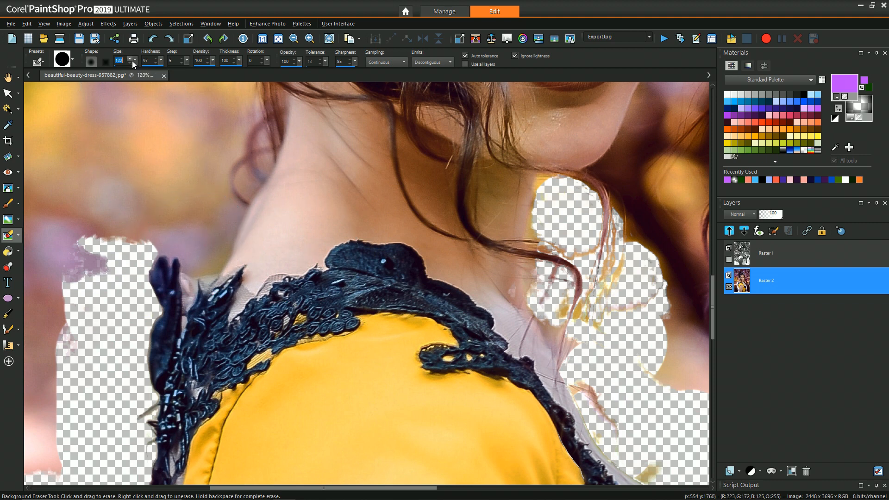
# Step: Reduce the eraser size to 122 and erase the background along the back of the neck up to the hair
pyautogui.moveTo(199, 241)
pyautogui.mouseDown()
pyautogui.moveTo(163, 239)
pyautogui.moveTo(213, 220)
pyautogui.moveTo(196, 264)
pyautogui.moveTo(203, 253)
pyautogui.moveTo(204, 268)
pyautogui.moveTo(204, 240)
pyautogui.mouseUp()
pyautogui.moveTo(263, 254)
pyautogui.mouseDown()
pyautogui.moveTo(247, 281)
pyautogui.moveTo(288, 190)
pyautogui.moveTo(246, 186)
pyautogui.moveTo(256, 219)
pyautogui.moveTo(317, 211)
pyautogui.mouseUp()
pyautogui.hotkey('ctrl', 'z')
pyautogui.moveTo(233, 178)
pyautogui.mouseDown()
pyautogui.moveTo(204, 199)
pyautogui.moveTo(235, 204)
pyautogui.moveTo(211, 212)
pyautogui.moveTo(278, 192)
pyautogui.moveTo(235, 198)
pyautogui.moveTo(239, 213)
pyautogui.moveTo(286, 208)
pyautogui.moveTo(270, 247)
pyautogui.moveTo(294, 185)
pyautogui.moveTo(259, 250)
pyautogui.moveTo(278, 204)
pyautogui.moveTo(271, 221)
pyautogui.moveTo(229, 132)
pyautogui.moveTo(227, 97)
pyautogui.mouseUp()
pyautogui.scroll(-3, 227, 97)
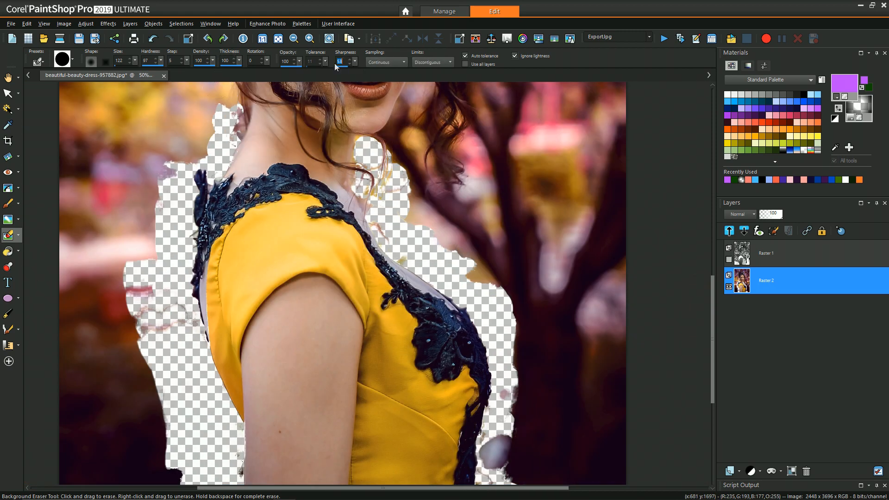
# Step: Erase the background behind the neck and ear, up to the start of the hair at the back of the head
pyautogui.scroll(2, 663, 226)
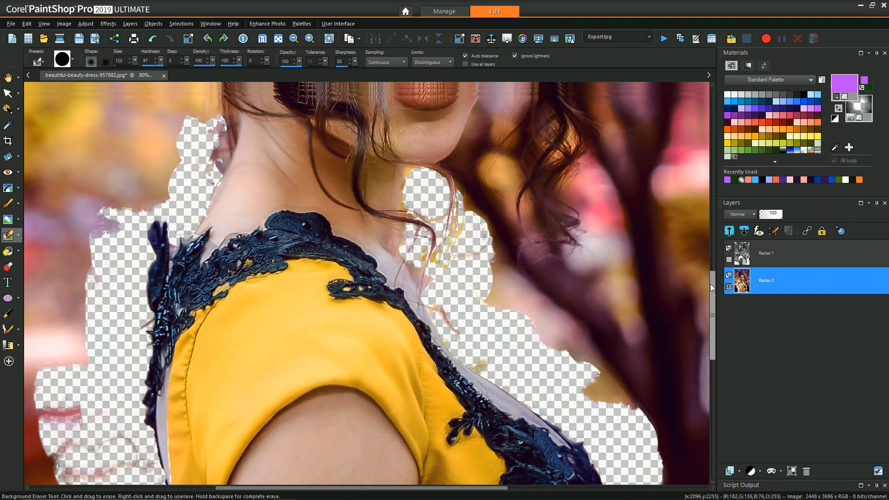
pyautogui.moveTo(712, 290); pyautogui.dragTo(653, 248)
pyautogui.moveTo(203, 307)
pyautogui.mouseDown()
pyautogui.moveTo(179, 240)
pyautogui.moveTo(154, 226)
pyautogui.moveTo(175, 234)
pyautogui.moveTo(180, 311)
pyautogui.moveTo(197, 328)
pyautogui.mouseUp()
pyautogui.moveTo(151, 181)
pyautogui.mouseDown()
pyautogui.moveTo(168, 170)
pyautogui.moveTo(175, 194)
pyautogui.mouseUp()
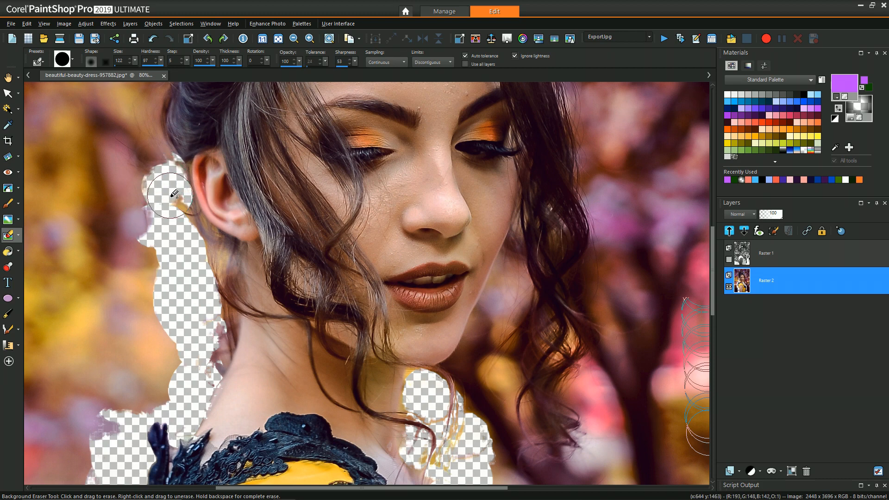
pyautogui.moveTo(157, 153); pyautogui.dragTo(142, 117)
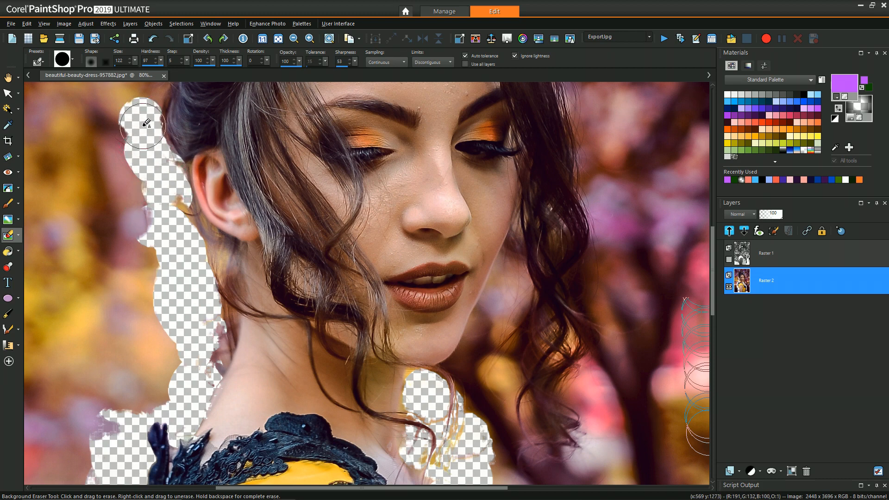
# Step: Erase the background along the back of the hair, from above the ear up to the bun
pyautogui.scroll(-2, 152, 112)
pyautogui.scroll(-1, 152, 112)
pyautogui.scroll(-1, 152, 112)
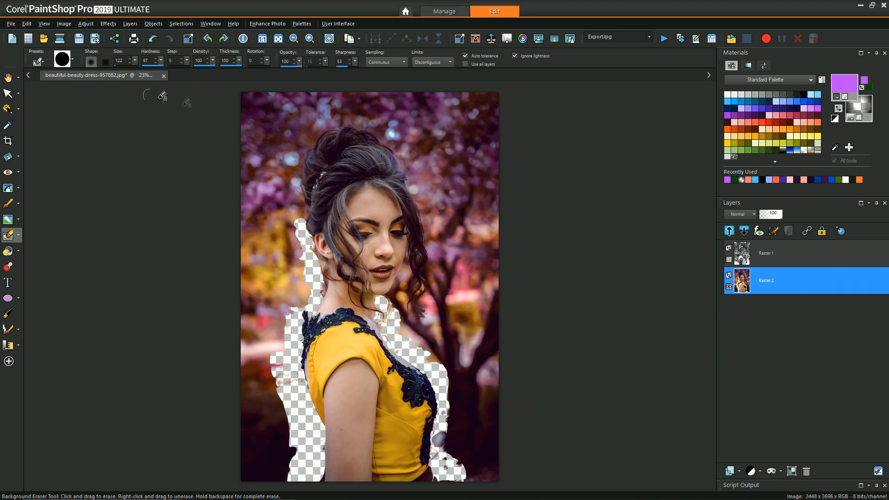
pyautogui.scroll(2, 286, 171)
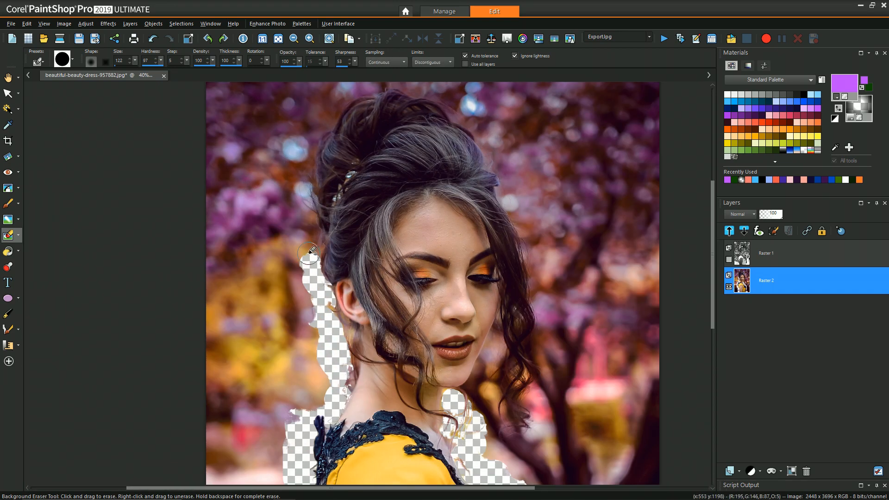
pyautogui.moveTo(302, 193); pyautogui.dragTo(305, 126)
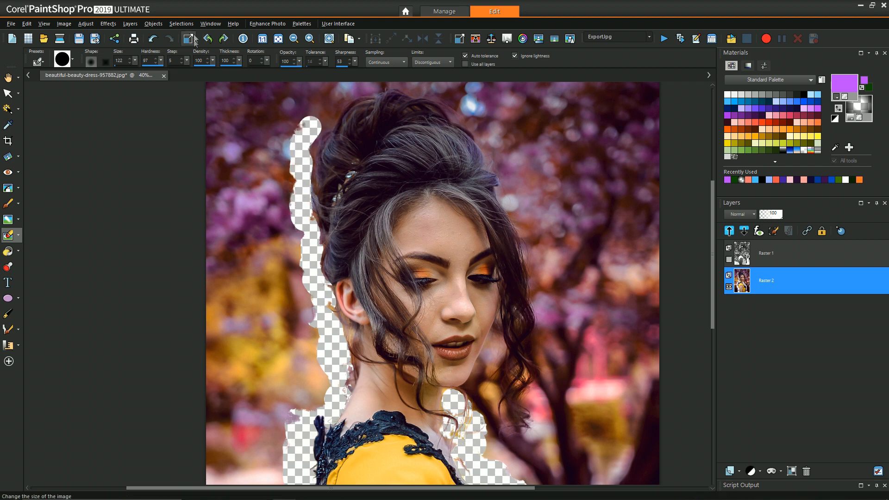
# Step: Set the eraser size to 224, erase the background around the top of the bun, and undo the last stroke
pyautogui.moveTo(164, 61); pyautogui.dragTo(136, 62)
pyautogui.moveTo(295, 185)
pyautogui.mouseDown()
pyautogui.moveTo(300, 127)
pyautogui.moveTo(346, 85)
pyautogui.mouseUp()
pyautogui.moveTo(338, 134)
pyautogui.mouseDown()
pyautogui.moveTo(397, 120)
pyautogui.moveTo(450, 139)
pyautogui.moveTo(476, 171)
pyautogui.mouseUp()
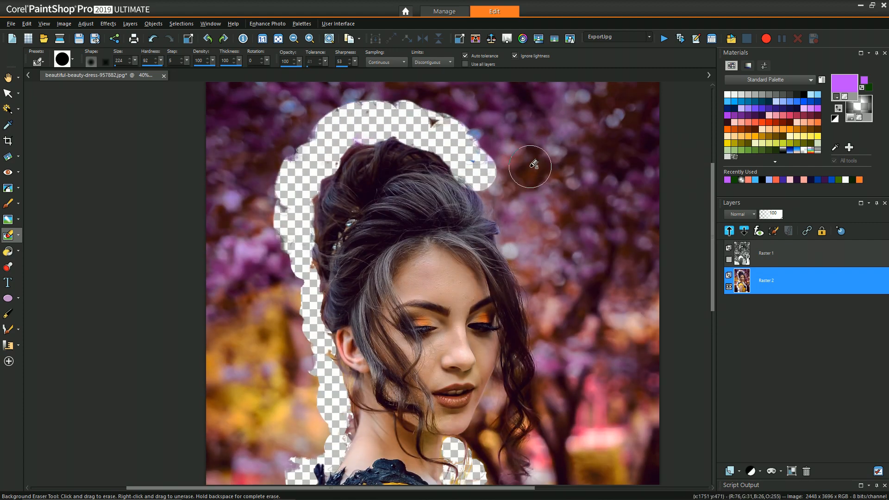
pyautogui.scroll(2, 510, 174)
pyautogui.hotkey('ctrl', 'z')
# Step: Erase the background down the front of the hair, past the hanging curls, to join the erased band at the chest
pyautogui.moveTo(299, 101)
pyautogui.mouseDown()
pyautogui.moveTo(289, 110)
pyautogui.moveTo(404, 105)
pyautogui.moveTo(442, 139)
pyautogui.moveTo(433, 118)
pyautogui.moveTo(444, 124)
pyautogui.moveTo(468, 153)
pyautogui.moveTo(459, 158)
pyautogui.moveTo(511, 178)
pyautogui.moveTo(502, 204)
pyautogui.moveTo(584, 416)
pyautogui.mouseUp()
pyautogui.moveTo(713, 255); pyautogui.dragTo(713, 297)
pyautogui.moveTo(569, 273)
pyautogui.mouseDown()
pyautogui.moveTo(591, 423)
pyautogui.moveTo(576, 466)
pyautogui.mouseUp()
pyautogui.moveTo(715, 285); pyautogui.dragTo(710, 331)
pyautogui.moveTo(572, 270)
pyautogui.mouseDown()
pyautogui.moveTo(565, 267)
pyautogui.moveTo(572, 285)
pyautogui.mouseUp()
pyautogui.moveTo(586, 327)
pyautogui.mouseDown()
pyautogui.moveTo(569, 310)
pyautogui.moveTo(572, 367)
pyautogui.moveTo(533, 352)
pyautogui.moveTo(482, 353)
pyautogui.moveTo(562, 367)
pyautogui.moveTo(504, 279)
pyautogui.mouseUp()
pyautogui.scroll(-4, 504, 278)
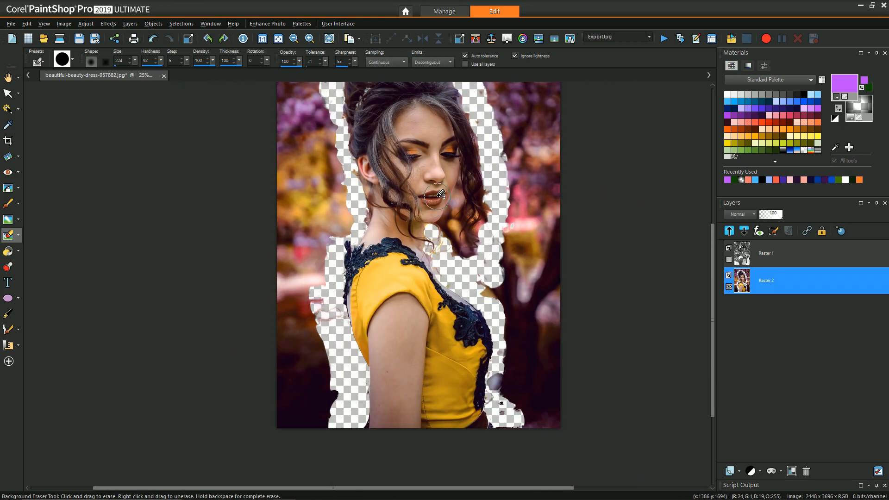
pyautogui.scroll(-1, 393, 163)
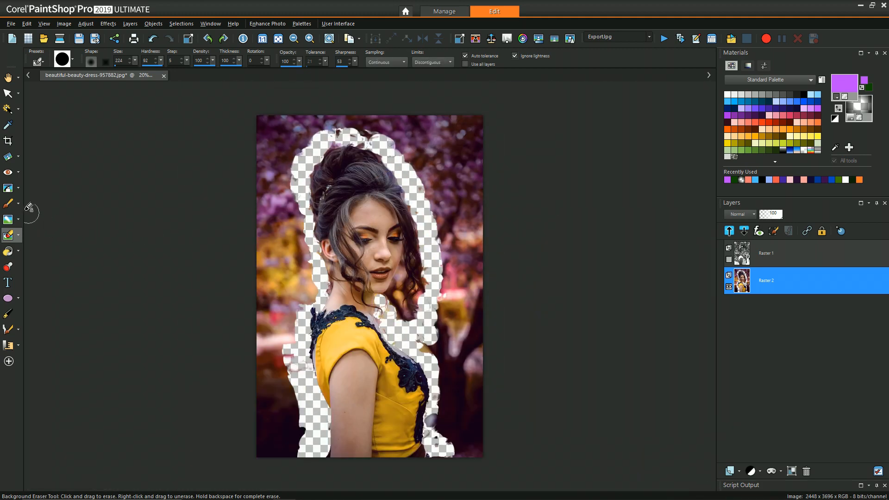
# Step: Draw a freehand selection around the woman, following the erased band from behind her back over the hair to the waist
pyautogui.click(19, 110)
pyautogui.click(60, 125)
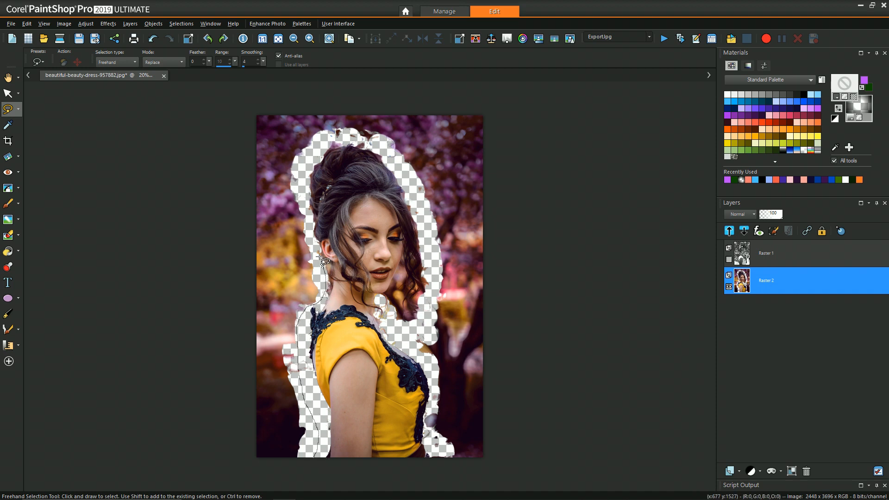
pyautogui.moveTo(317, 140); pyautogui.dragTo(361, 136)
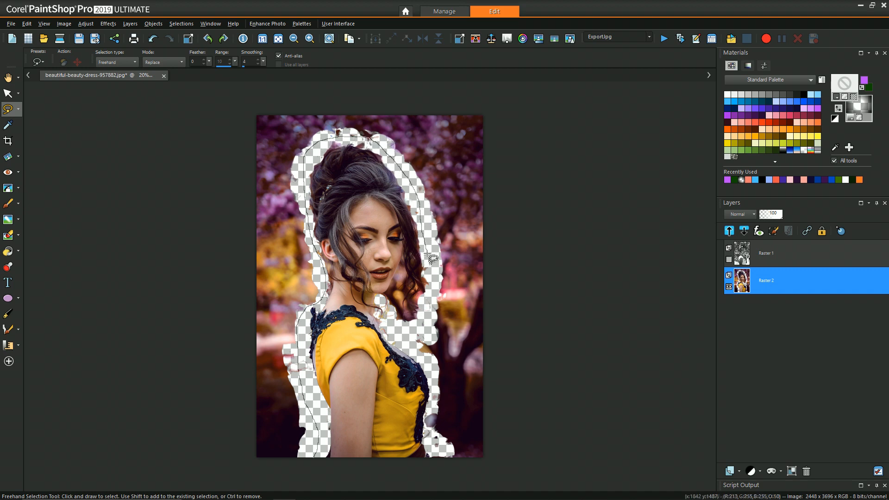
pyautogui.moveTo(433, 377)
pyautogui.mouseDown()
pyautogui.moveTo(424, 420)
pyautogui.moveTo(444, 462)
pyautogui.mouseUp()
pyautogui.scroll(2, 460, 299)
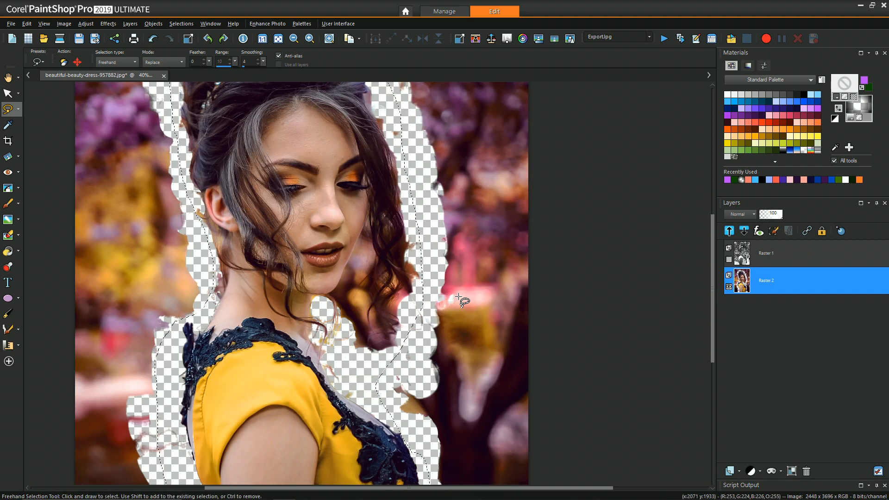
# Step: Invert the selection, delete the remaining background outside the woman, and deselect
pyautogui.click(190, 25)
pyautogui.click(194, 95)
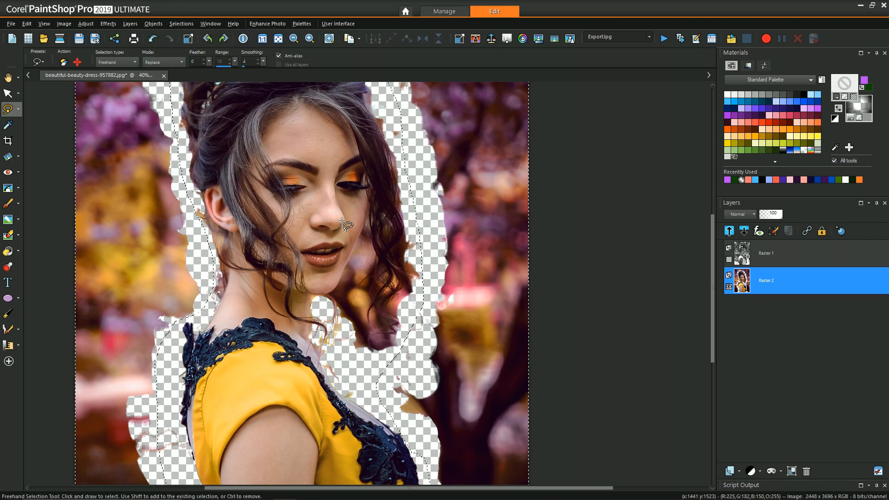
pyautogui.press('Delete')
pyautogui.hotkey('ctrl', 'd')
pyautogui.scroll(-2, 151, 264)
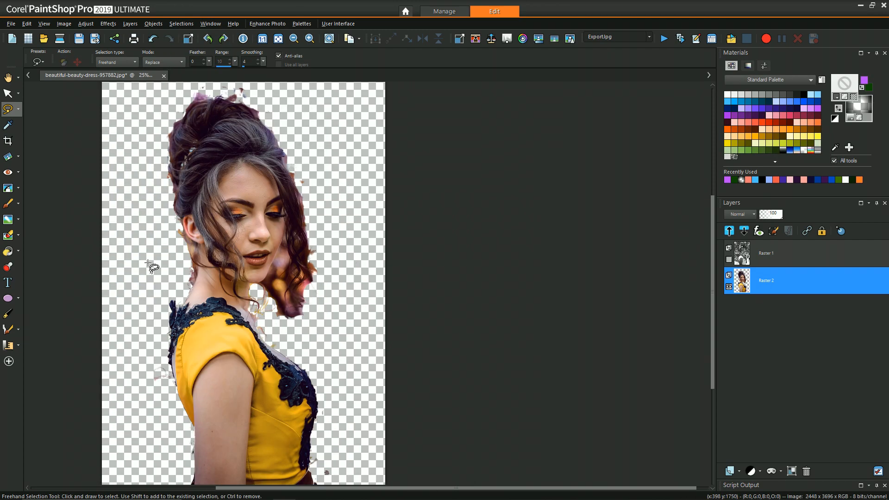
pyautogui.scroll(-1, 150, 267)
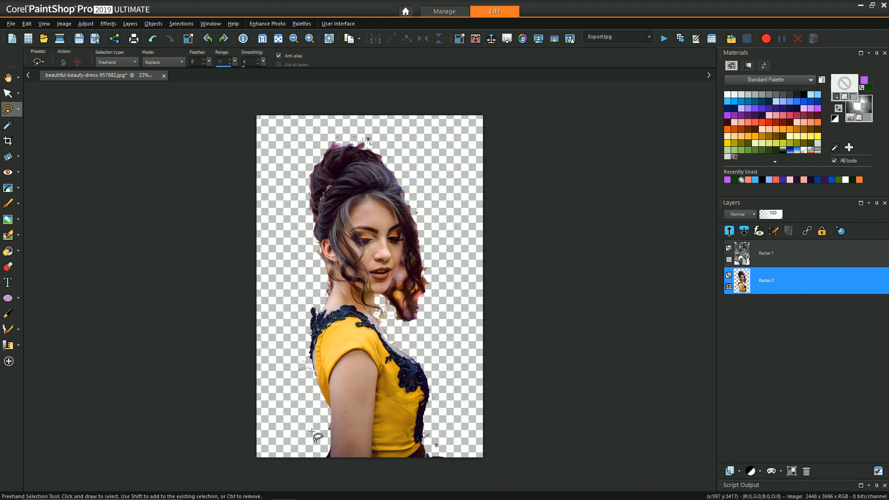
# Step: Set the regular Eraser to opacity 93 and hardness 100, and erase the leftover specks beside the waist at the dress front
pyautogui.scroll(1, 315, 435)
pyautogui.moveTo(713, 273); pyautogui.dragTo(718, 369)
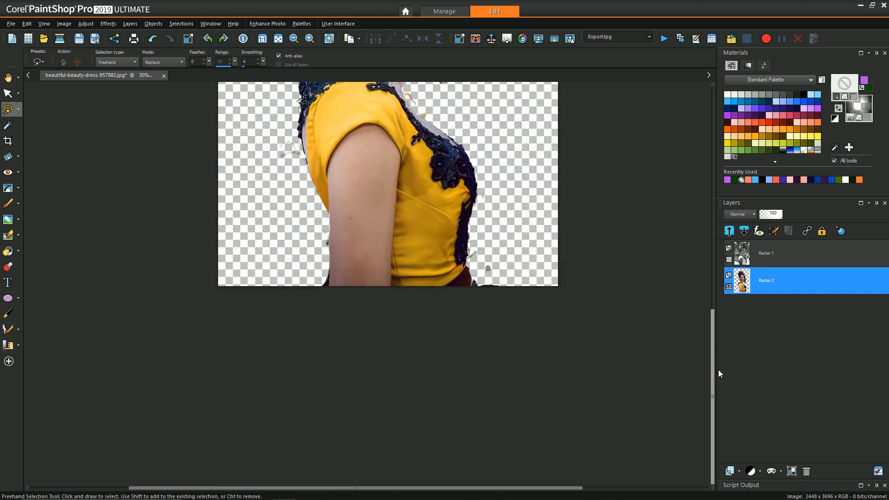
pyautogui.scroll(2, 391, 297)
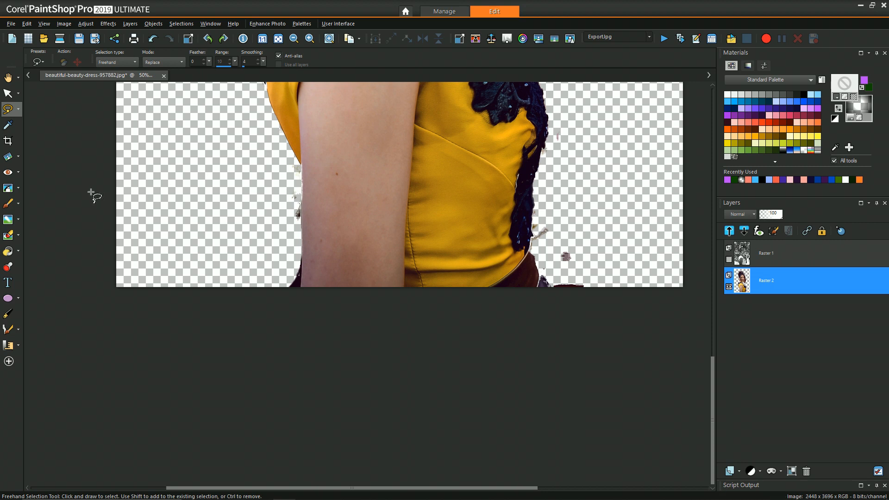
pyautogui.click(18, 236)
pyautogui.click(46, 235)
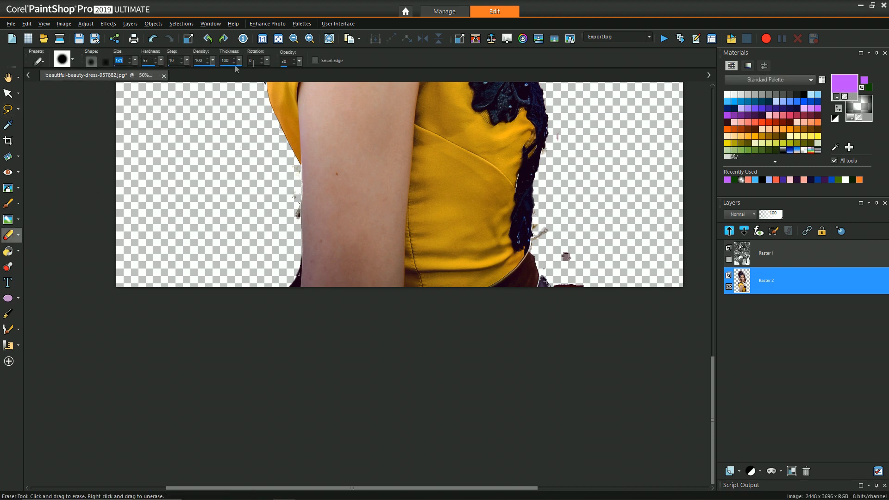
pyautogui.moveTo(300, 63); pyautogui.dragTo(329, 71)
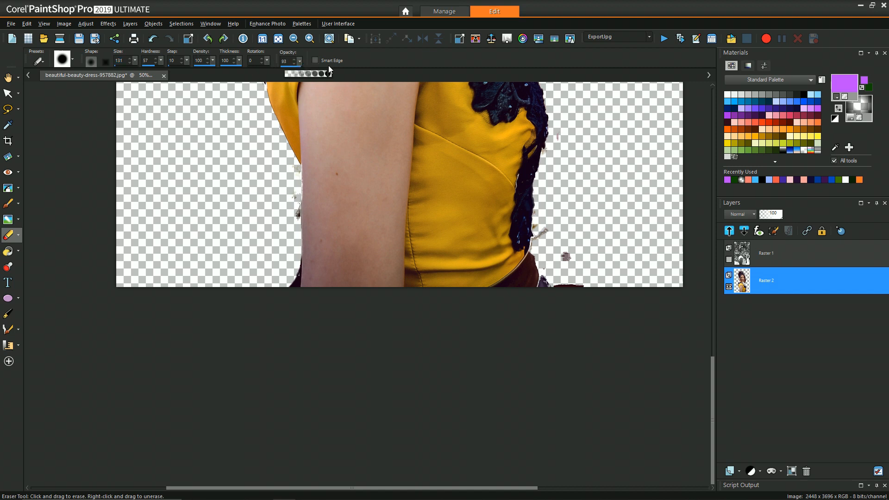
pyautogui.moveTo(161, 61); pyautogui.dragTo(182, 71)
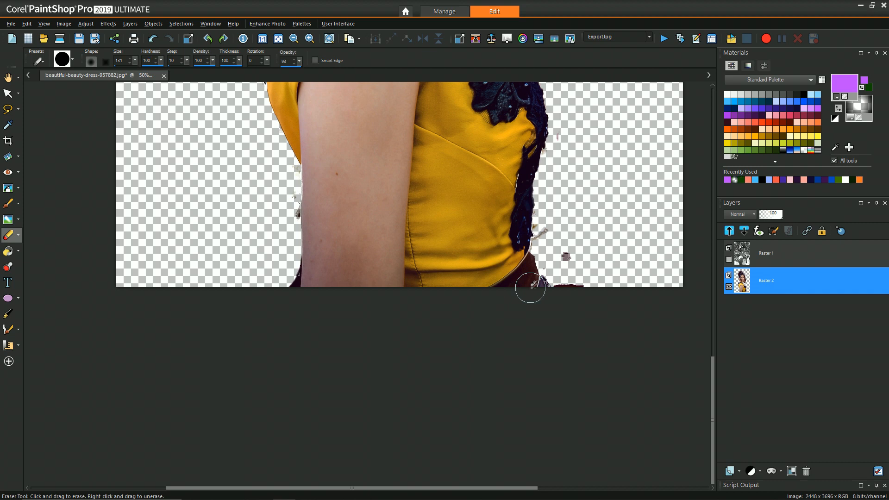
pyautogui.moveTo(543, 281)
pyautogui.mouseDown()
pyautogui.moveTo(565, 254)
pyautogui.moveTo(561, 268)
pyautogui.moveTo(576, 290)
pyautogui.moveTo(570, 281)
pyautogui.mouseUp()
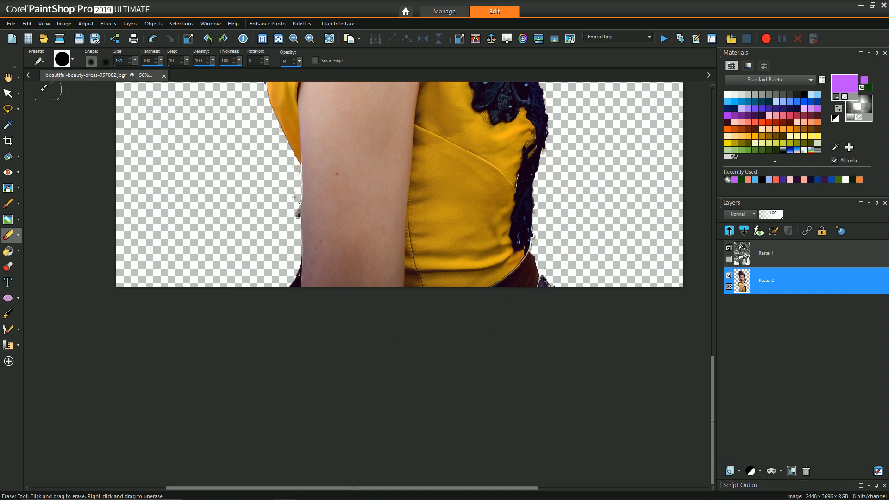
# Step: Outline the leftover area behind the arm and lower back with a Smart Edge freehand selection, delete it, and deselect
pyautogui.click(19, 109)
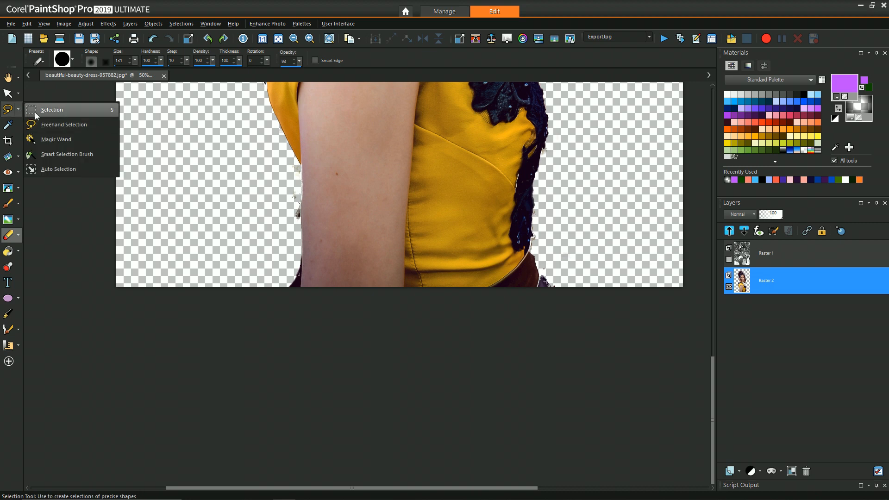
pyautogui.click(60, 124)
pyautogui.click(129, 63)
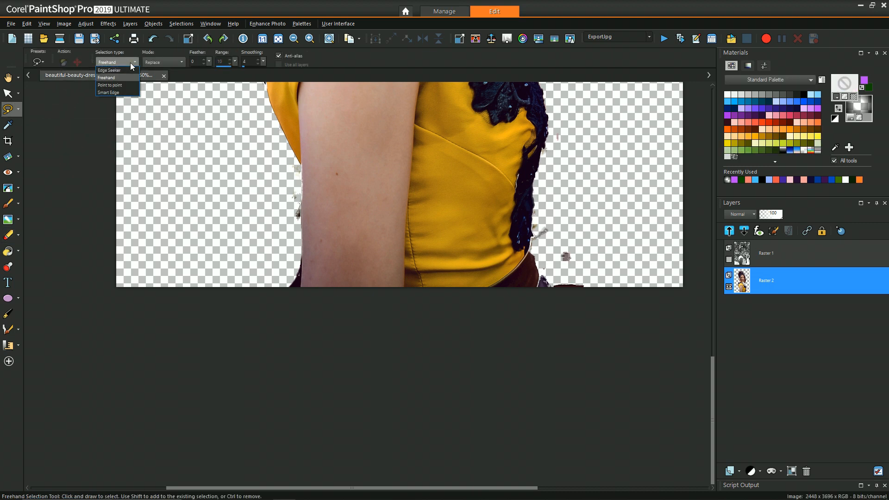
pyautogui.click(124, 91)
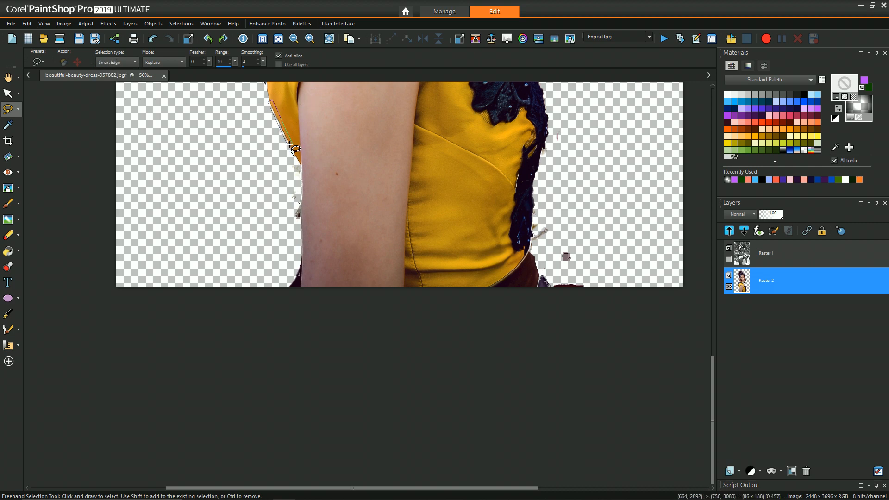
pyautogui.click(300, 163)
pyautogui.click(301, 165)
pyautogui.click(300, 293)
pyautogui.click(184, 288)
pyautogui.doubleClick(173, 193)
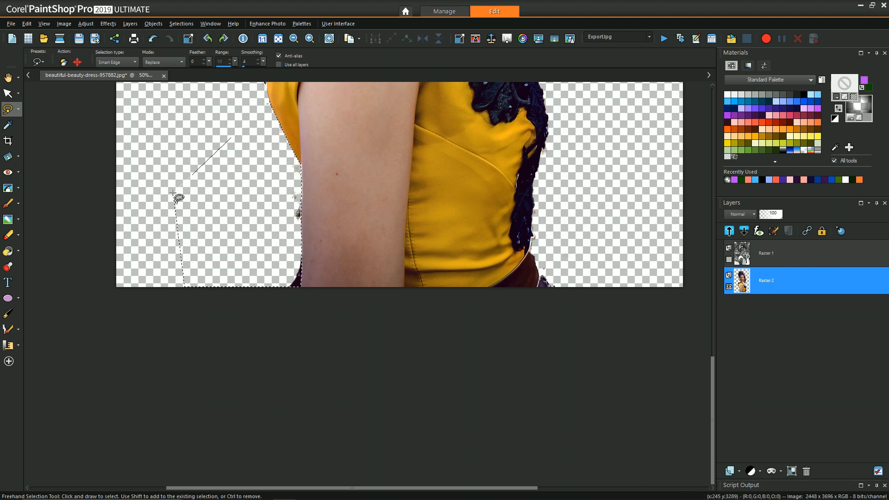
pyautogui.press('Delete')
pyautogui.hotkey('ctrl', 'd')
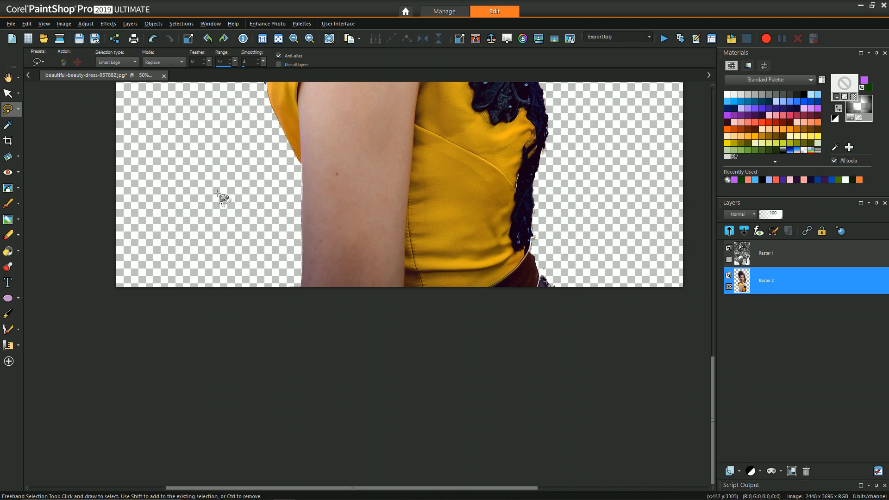
# Step: Erase the leftover specks behind the shoulder and the neck with the regular Eraser
pyautogui.scroll(-2, 327, 185)
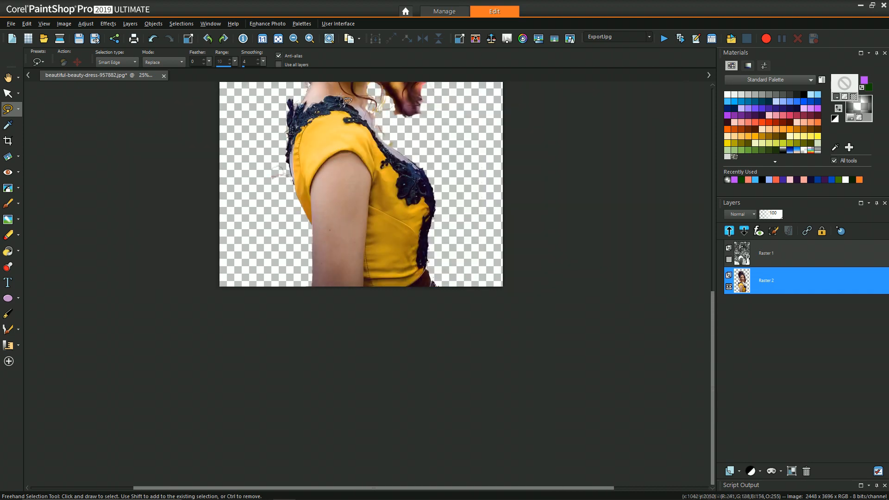
pyautogui.scroll(-1, 328, 98)
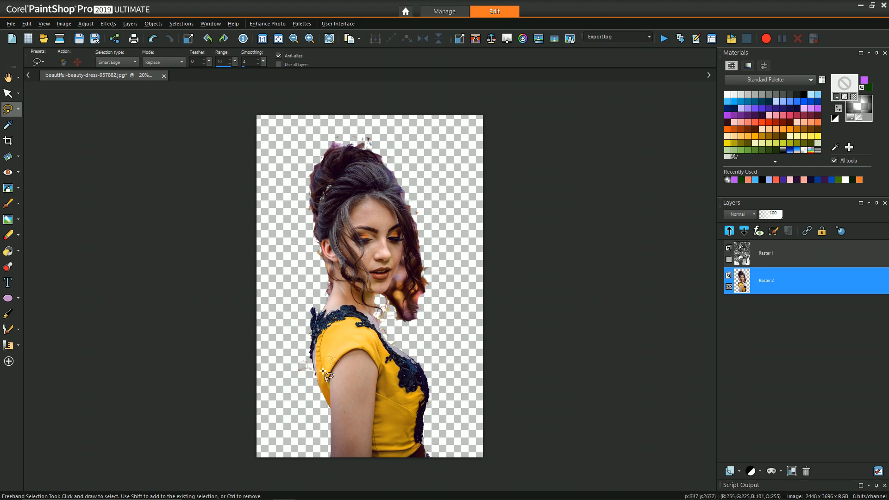
pyautogui.scroll(1, 329, 357)
pyautogui.scroll(2, 297, 411)
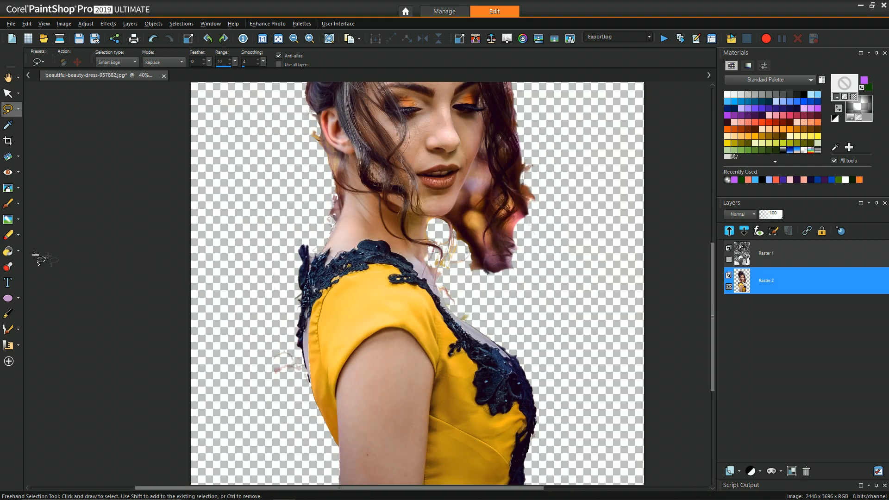
pyautogui.click(8, 235)
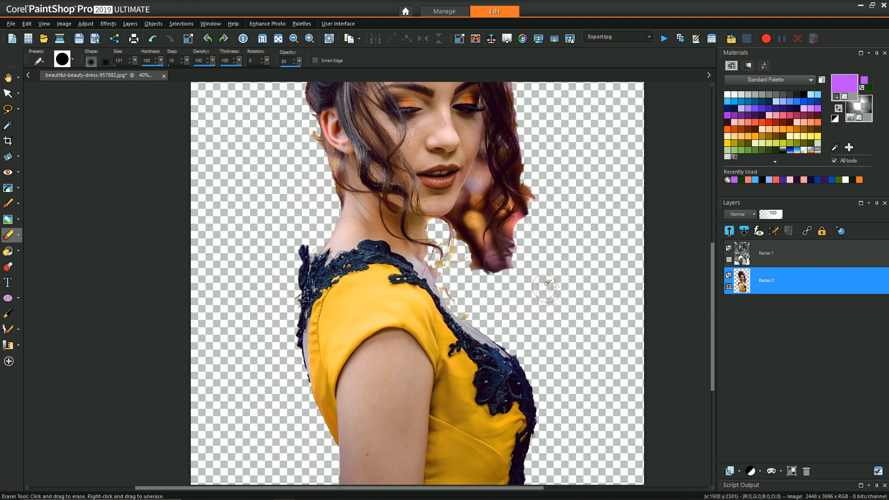
# Step: Erase the leftover background patches above the bun and the speck beside the front of the hair
pyautogui.scroll(-3, 575, 299)
pyautogui.scroll(4, 400, 108)
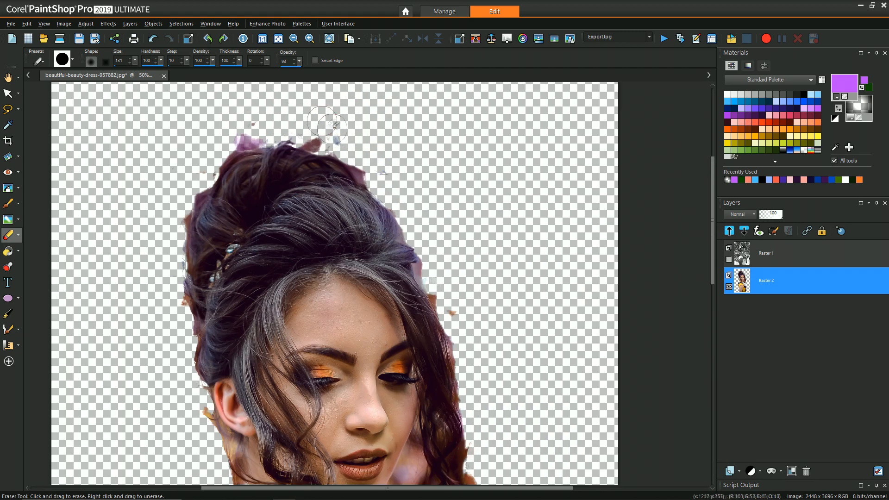
pyautogui.moveTo(463, 310); pyautogui.dragTo(449, 298)
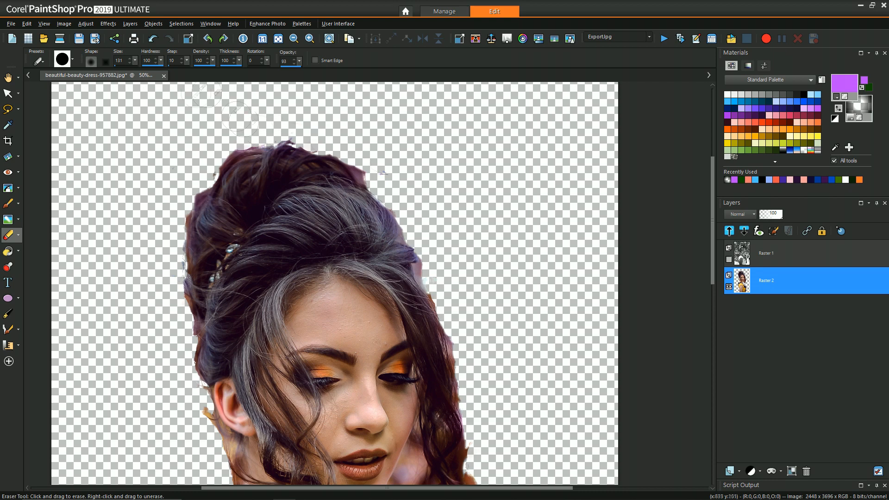
# Step: Set the Background Eraser's size to 168 and erase the background patches between the chin and the hanging front curls
pyautogui.scroll(-2, 260, 153)
pyautogui.scroll(2, 385, 466)
pyautogui.moveTo(712, 230); pyautogui.dragTo(712, 273)
pyautogui.click(18, 235)
pyautogui.click(56, 251)
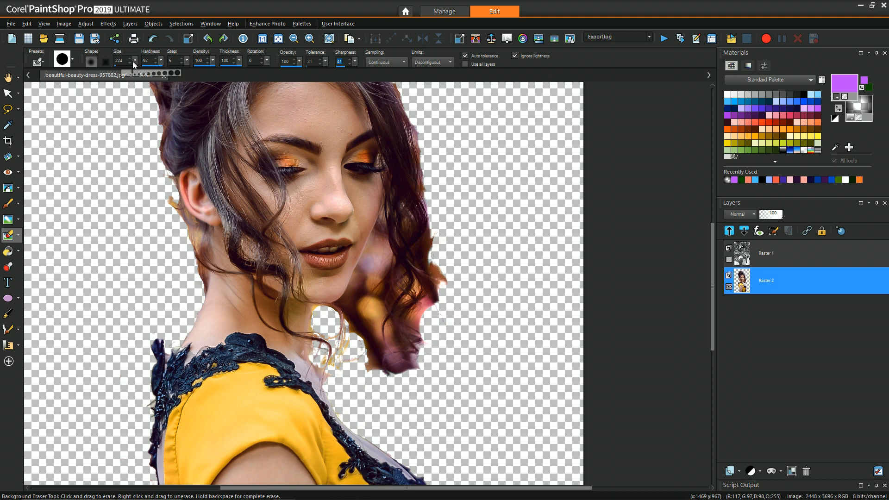
pyautogui.moveTo(130, 63); pyautogui.dragTo(130, 62)
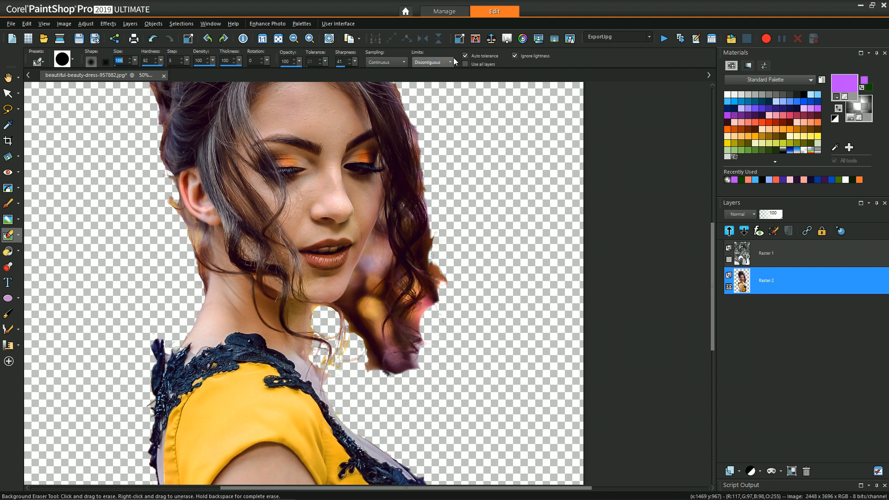
pyautogui.click(373, 311)
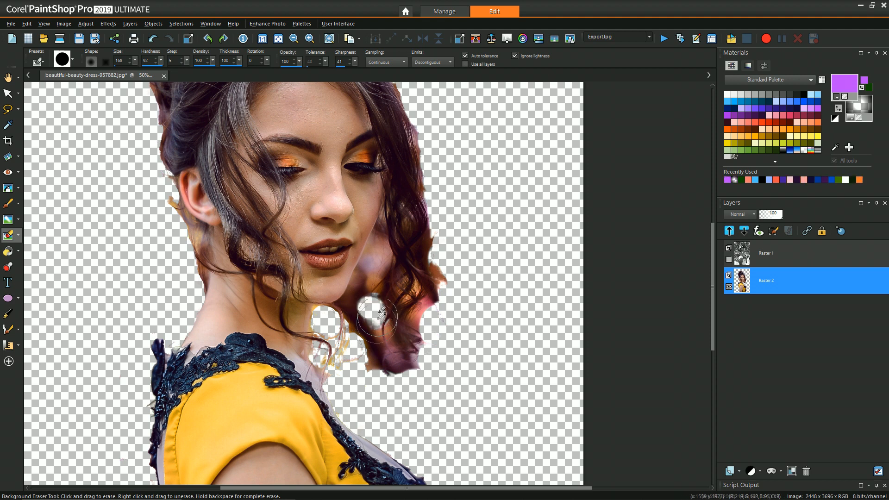
pyautogui.click(374, 259)
pyautogui.moveTo(374, 260)
pyautogui.mouseDown()
pyautogui.moveTo(382, 294)
pyautogui.moveTo(373, 347)
pyautogui.mouseUp()
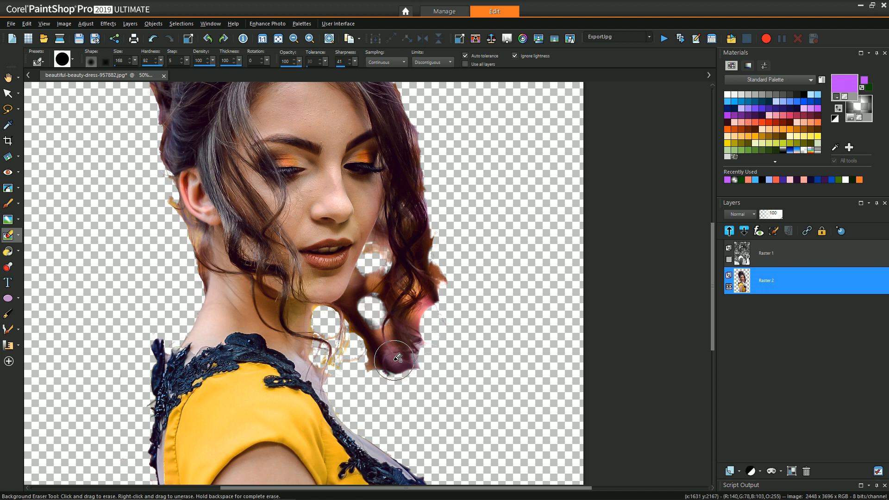
# Step: Erase the background along the outer edge of the front curls, and undo the extra stroke made beside the chin
pyautogui.click(421, 317)
pyautogui.moveTo(425, 313)
pyautogui.mouseDown()
pyautogui.moveTo(456, 280)
pyautogui.moveTo(448, 264)
pyautogui.moveTo(442, 271)
pyautogui.moveTo(473, 304)
pyautogui.mouseUp()
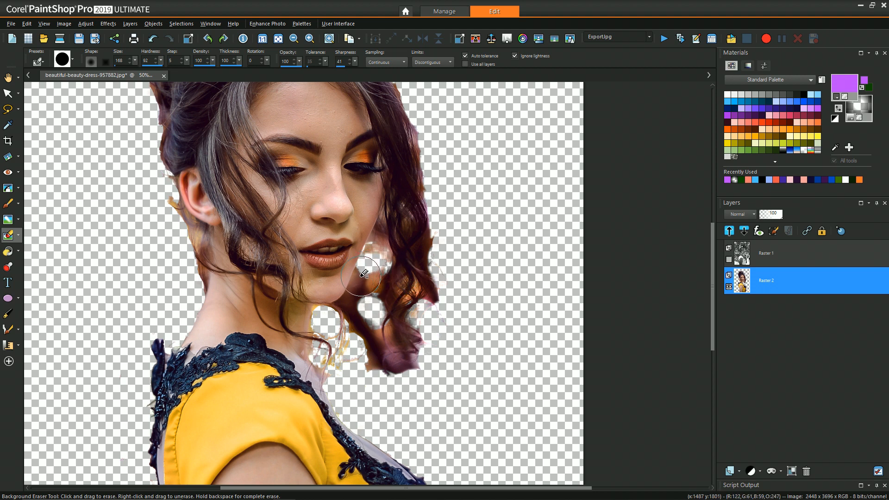
pyautogui.moveTo(362, 276); pyautogui.dragTo(374, 309)
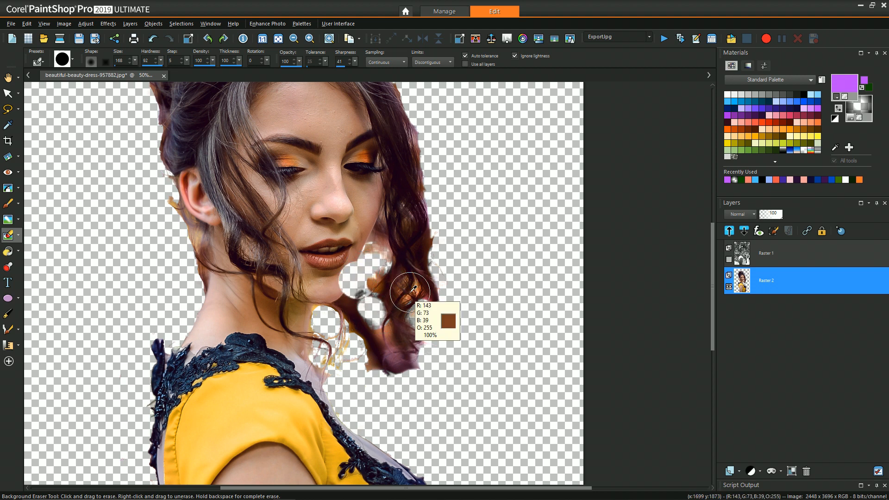
pyautogui.hotkey('ctrl', 'z')
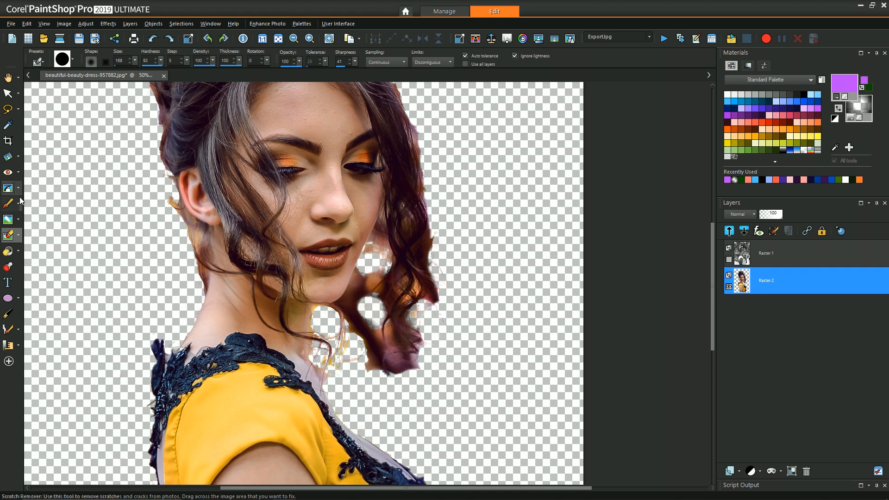
# Step: Outline the leftover background beside the jaw and chin with a Smart Edge freehand selection, delete it, and deselect
pyautogui.click(21, 110)
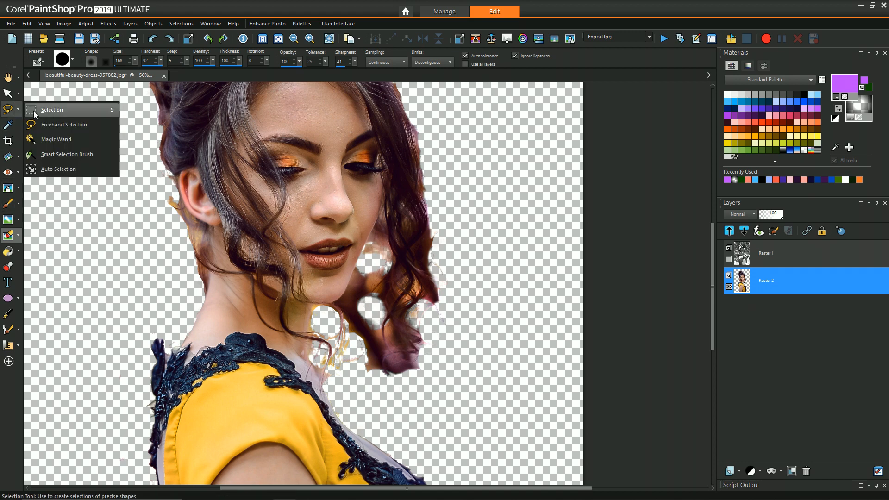
pyautogui.click(60, 124)
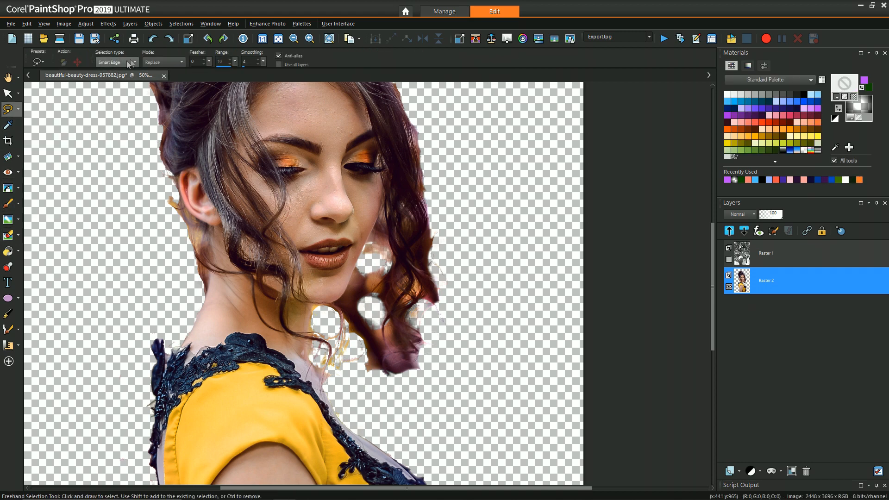
pyautogui.scroll(3, 406, 267)
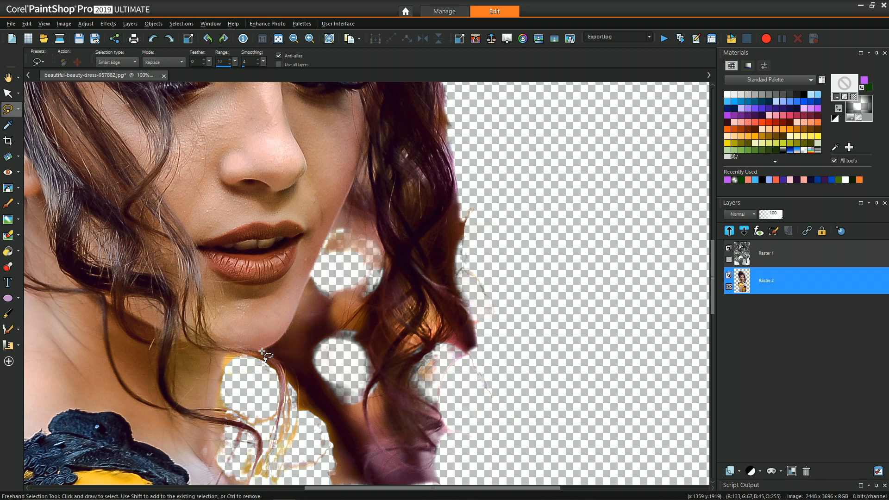
pyautogui.moveTo(261, 351)
pyautogui.mouseDown()
pyautogui.moveTo(281, 342)
pyautogui.moveTo(308, 287)
pyautogui.moveTo(333, 275)
pyautogui.mouseUp()
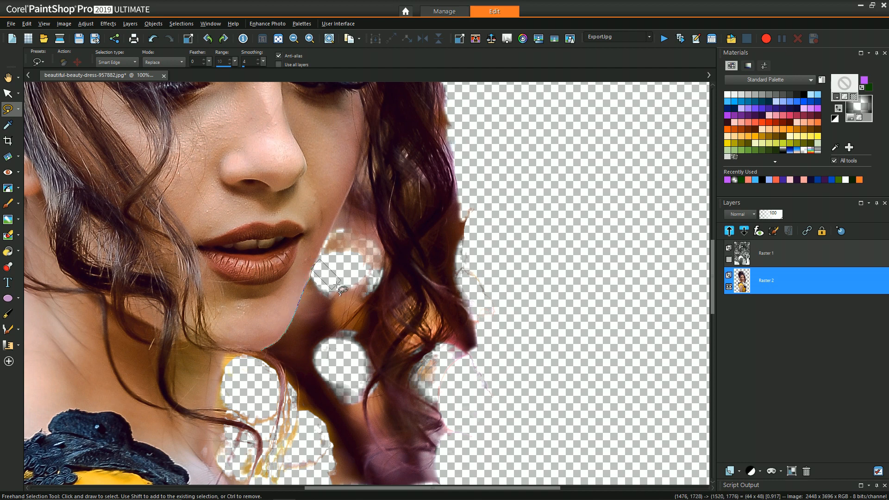
pyautogui.moveTo(344, 303)
pyautogui.mouseDown()
pyautogui.moveTo(317, 384)
pyautogui.moveTo(306, 373)
pyautogui.mouseUp()
pyautogui.click(306, 373)
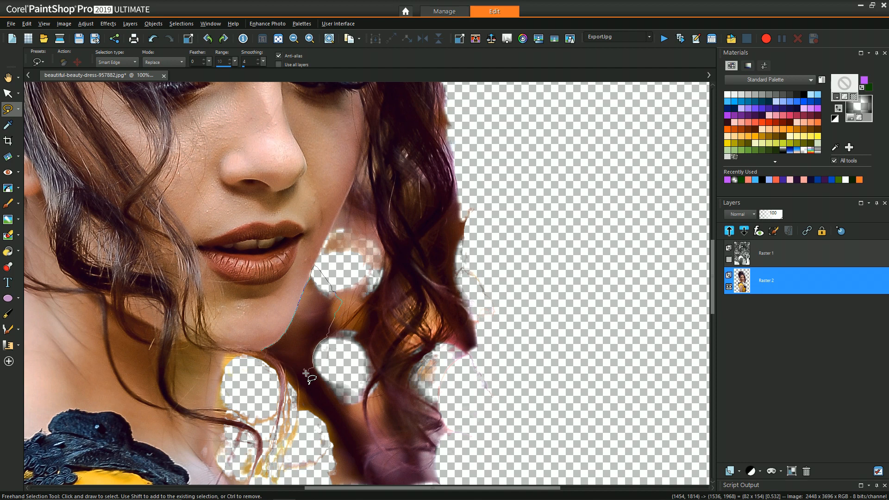
pyautogui.doubleClick(281, 357)
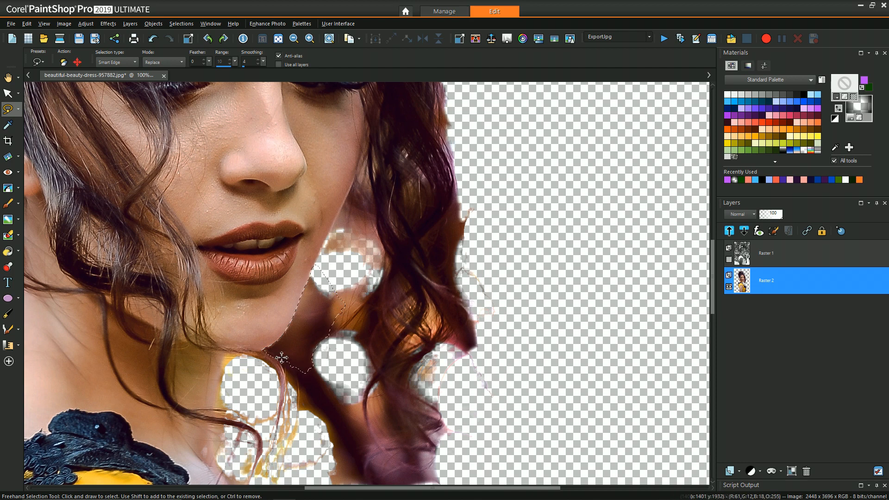
pyautogui.press('Delete')
pyautogui.hotkey('ctrl', 'd')
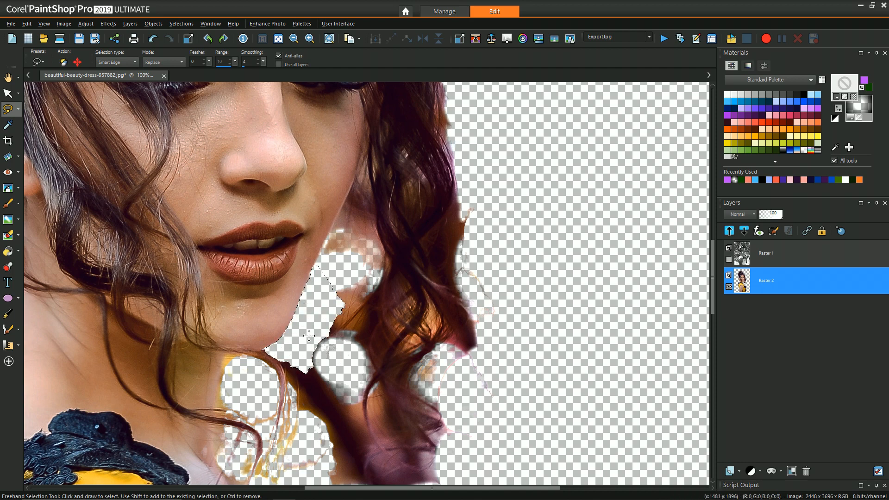
# Step: Erase the leftover dark strip between the neck and the lower front curls with the regular Eraser
pyautogui.scroll(-3, 309, 357)
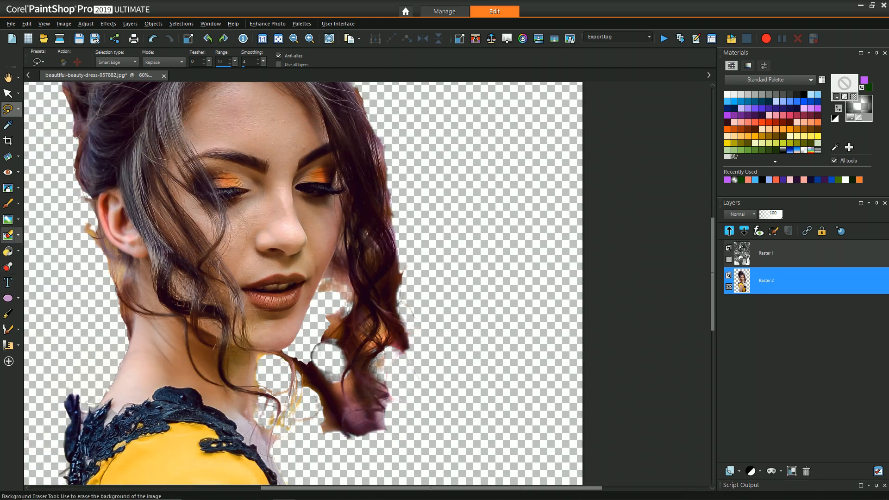
pyautogui.click(10, 235)
pyautogui.click(19, 235)
pyautogui.click(51, 232)
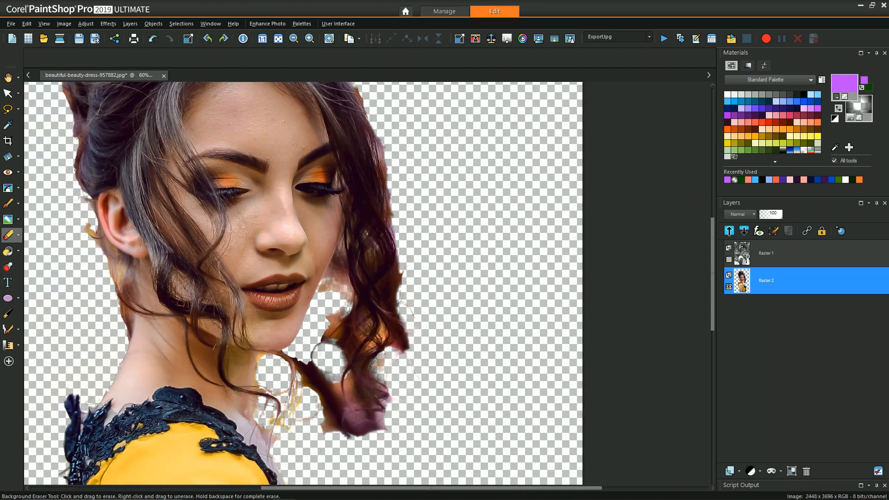
pyautogui.moveTo(311, 363); pyautogui.dragTo(324, 439)
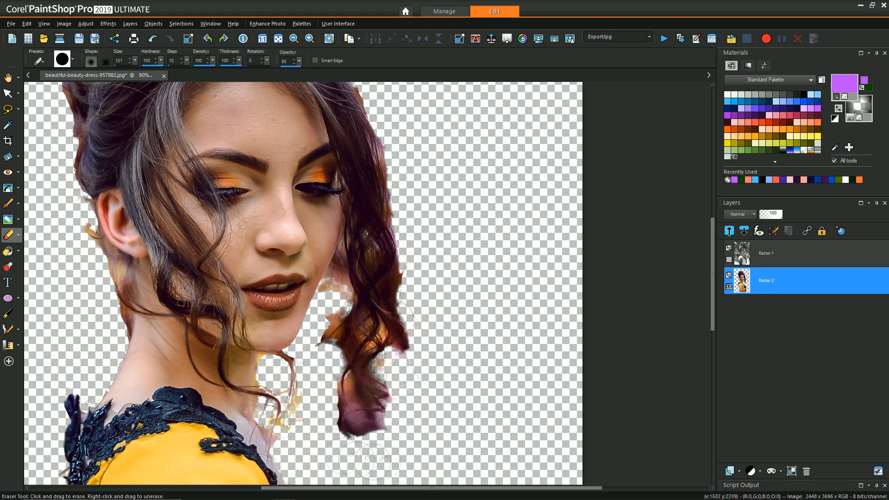
# Step: Set the Eraser to size 84 and hardness 79, and erase the leftover patches between the jaw and the front curls
pyautogui.moveTo(135, 60); pyautogui.dragTo(134, 61)
pyautogui.moveTo(311, 382)
pyautogui.mouseDown()
pyautogui.moveTo(299, 363)
pyautogui.moveTo(311, 364)
pyautogui.mouseUp()
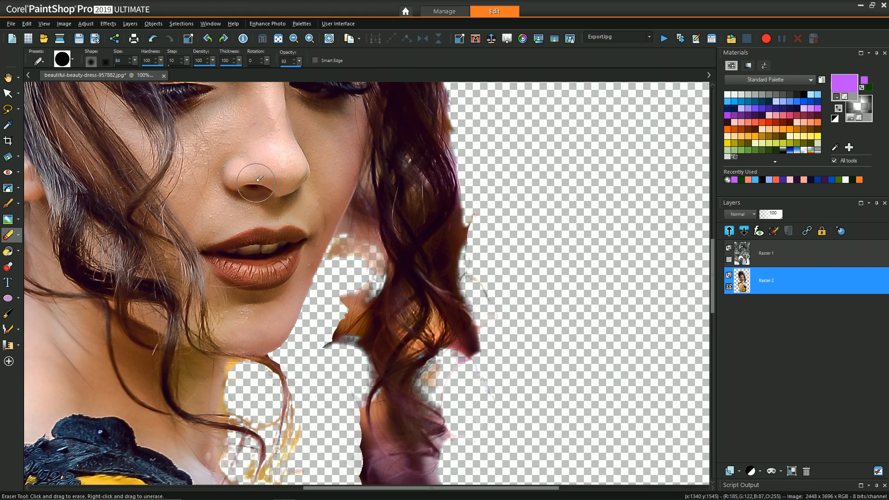
pyautogui.hotkey('ctrl', 'z')
pyautogui.moveTo(162, 61); pyautogui.dragTo(144, 63)
pyautogui.moveTo(304, 380); pyautogui.dragTo(307, 363)
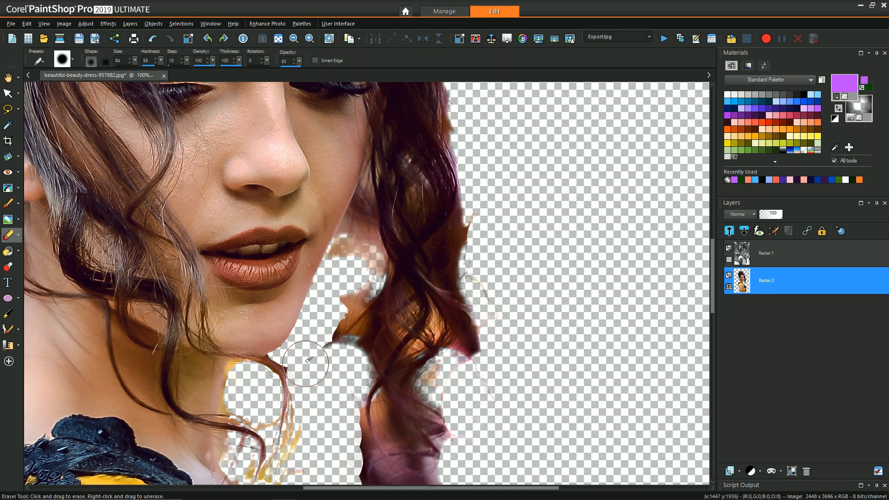
pyautogui.moveTo(162, 61); pyautogui.dragTo(171, 62)
pyautogui.moveTo(307, 361)
pyautogui.mouseDown()
pyautogui.moveTo(355, 288)
pyautogui.moveTo(346, 251)
pyautogui.moveTo(363, 263)
pyautogui.moveTo(357, 239)
pyautogui.moveTo(369, 261)
pyautogui.mouseUp()
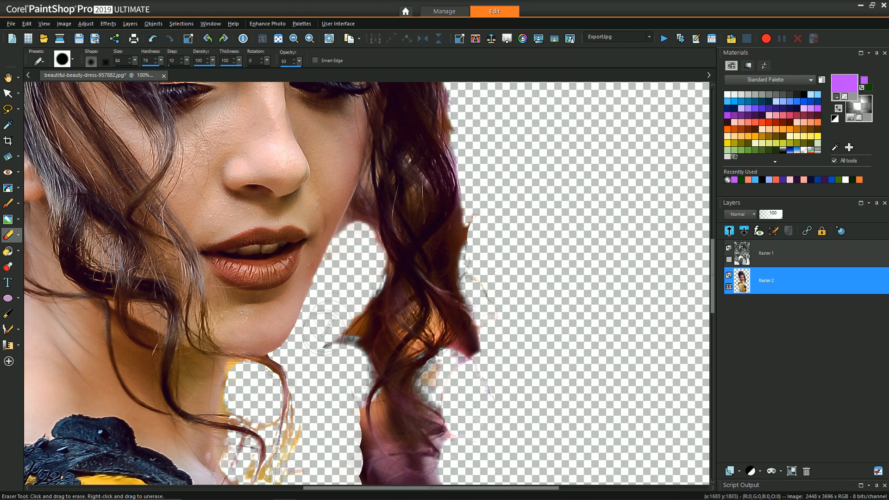
# Step: Select the black-and-white Raster 1 layer and make it visible
pyautogui.scroll(-4, 314, 393)
pyautogui.scroll(-3, 295, 391)
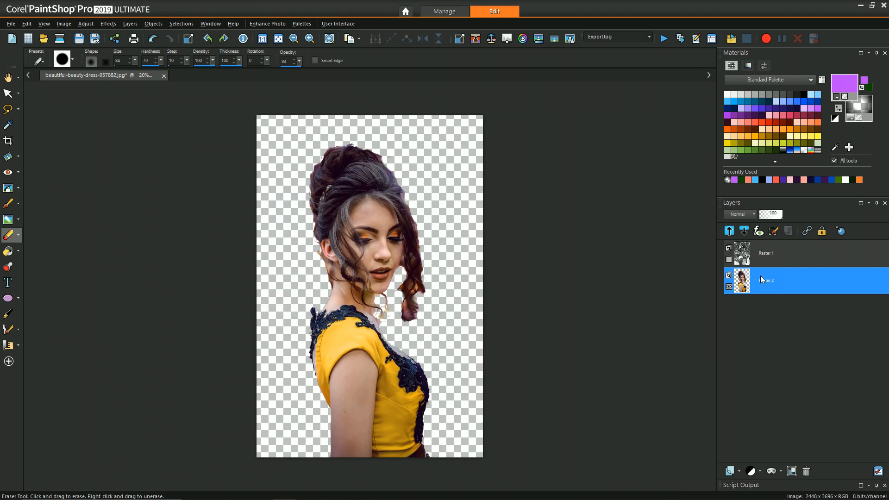
pyautogui.click(772, 254)
pyautogui.click(728, 260)
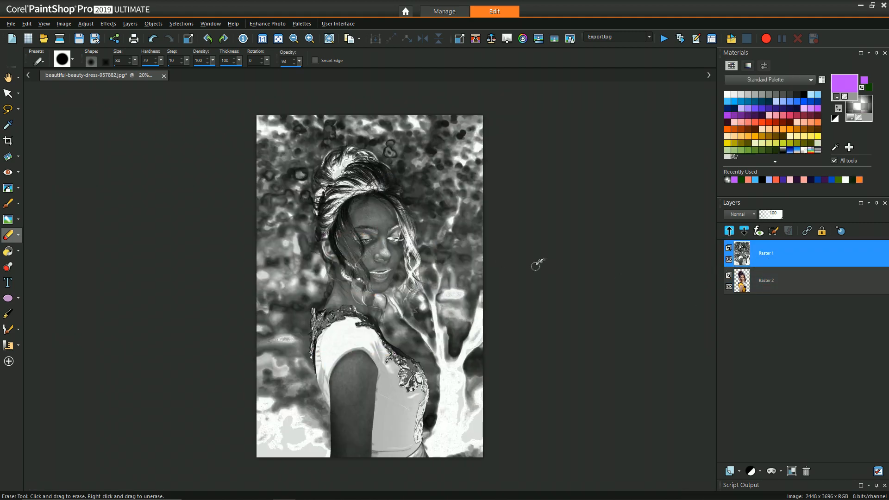
pyautogui.scroll(3, 408, 250)
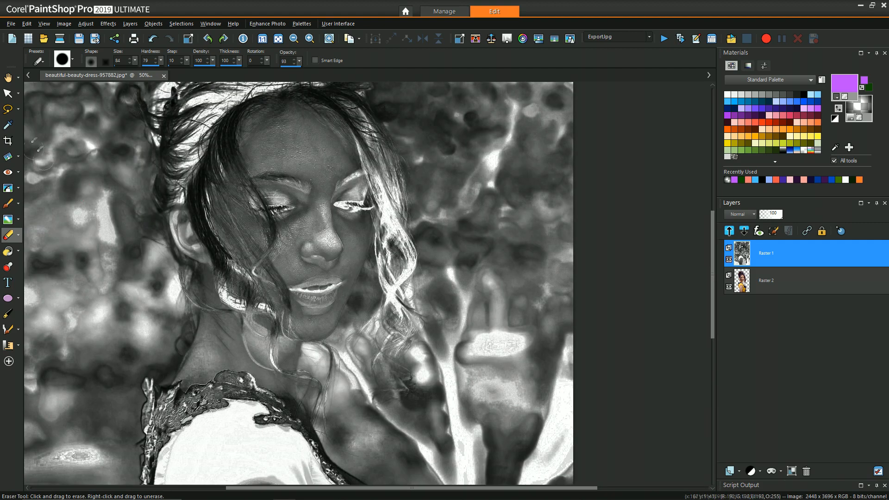
# Step: Activate the Magic Wand and set its match mode to Brightness
pyautogui.click(17, 108)
pyautogui.press('m')
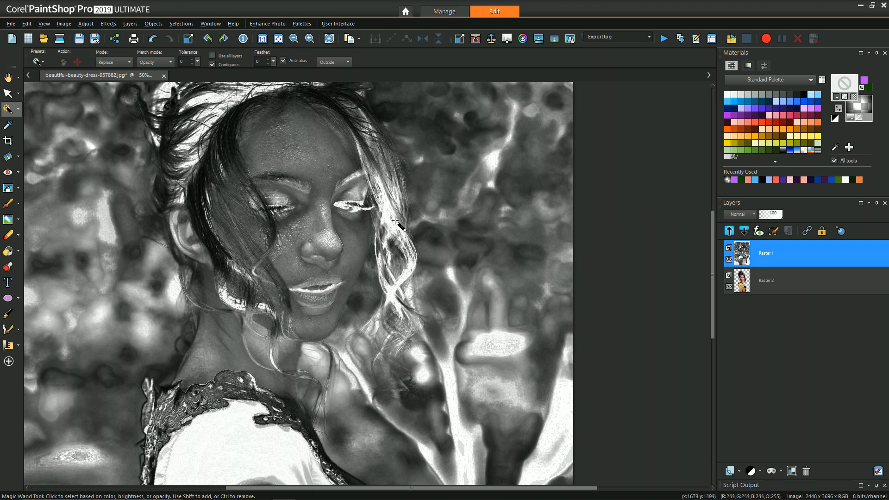
pyautogui.click(421, 263)
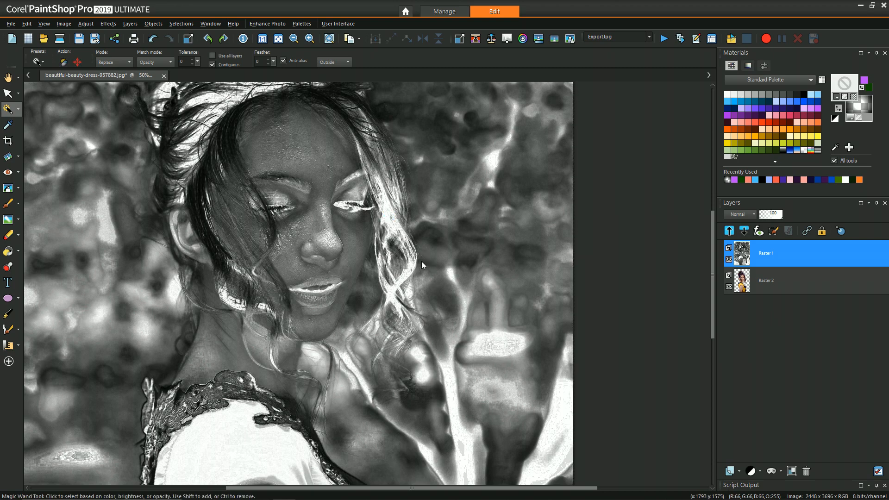
pyautogui.click(165, 62)
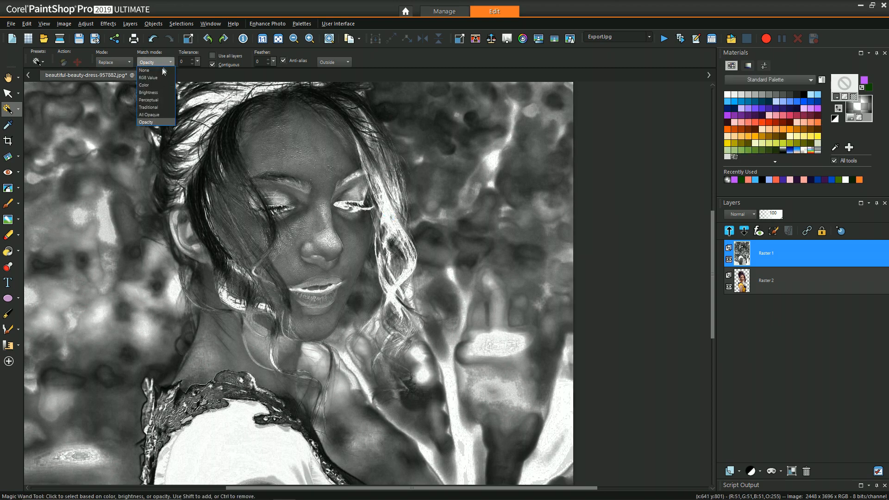
pyautogui.click(161, 76)
pyautogui.click(162, 62)
pyautogui.click(156, 94)
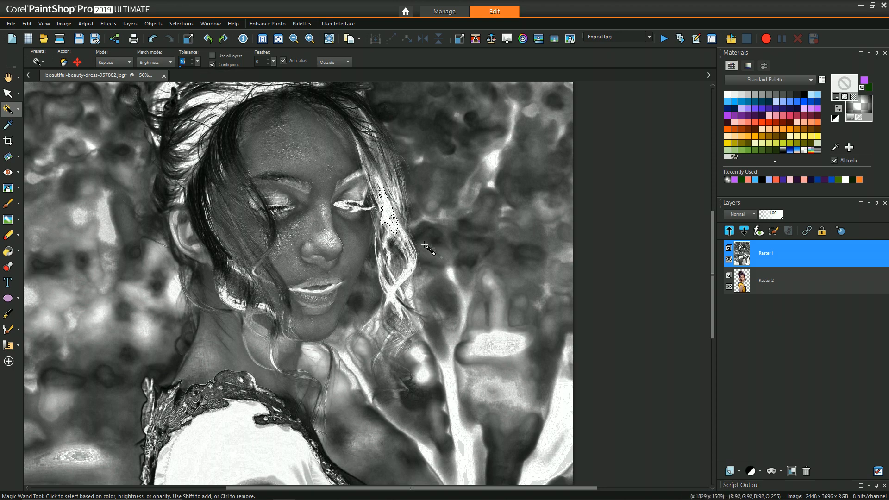
# Step: Try selecting the light strands of the front curls on Raster 1 at tolerance 18, and hide that layer
pyautogui.moveTo(396, 226); pyautogui.dragTo(404, 235)
pyautogui.hotkey('ctrl', 'd')
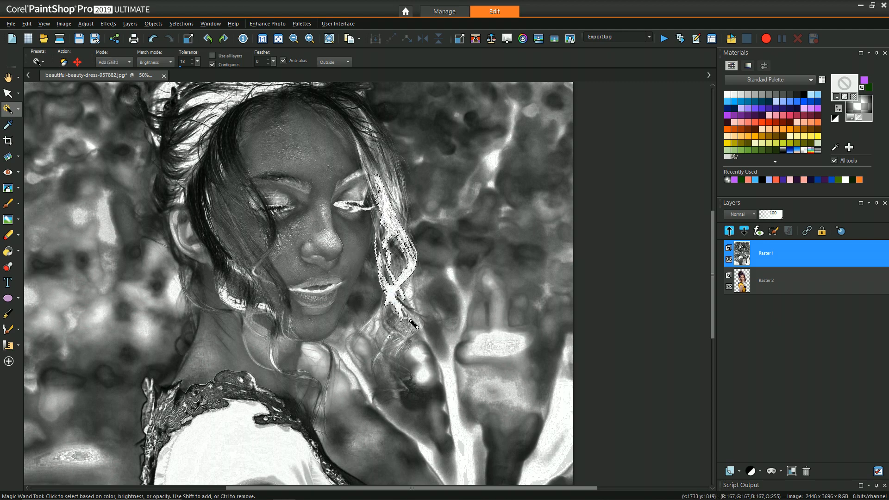
pyautogui.keyDown('shift'); pyautogui.click(412, 330); pyautogui.keyUp('shift')
pyautogui.keyDown('ctrl'); pyautogui.click(431, 309); pyautogui.keyUp('ctrl')
pyautogui.click(728, 259)
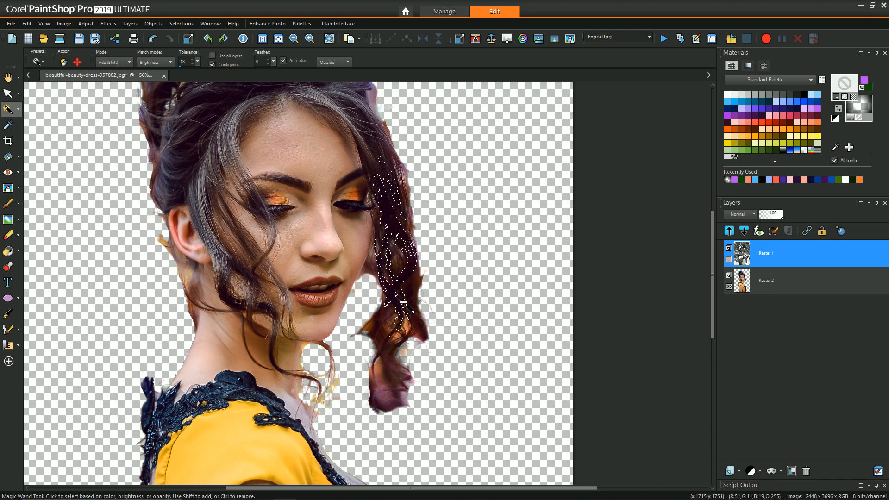
# Step: Select the dark front curls on the Raster 2 layer with the Magic Wand, trying tolerance 38 before settling on 12
pyautogui.moveTo(197, 61); pyautogui.dragTo(200, 73)
pyautogui.click(729, 260)
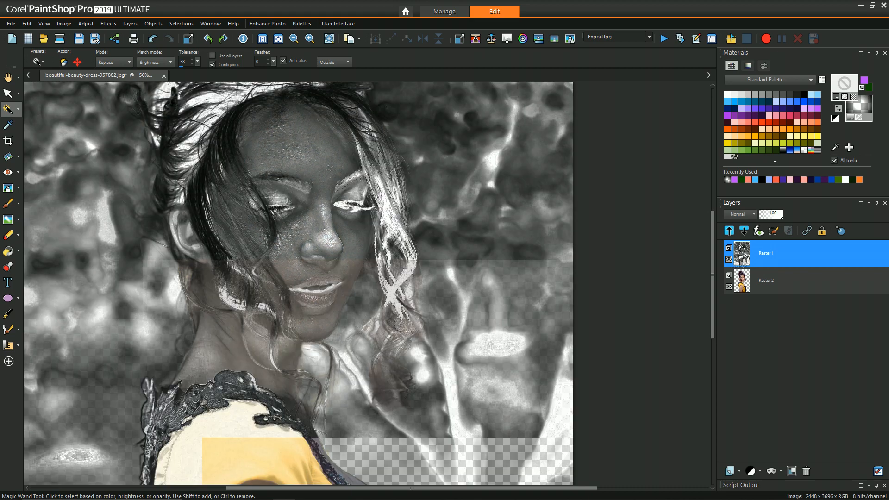
pyautogui.click(729, 260)
pyautogui.click(764, 280)
pyautogui.keyDown('shift'); pyautogui.click(395, 269); pyautogui.keyUp('shift')
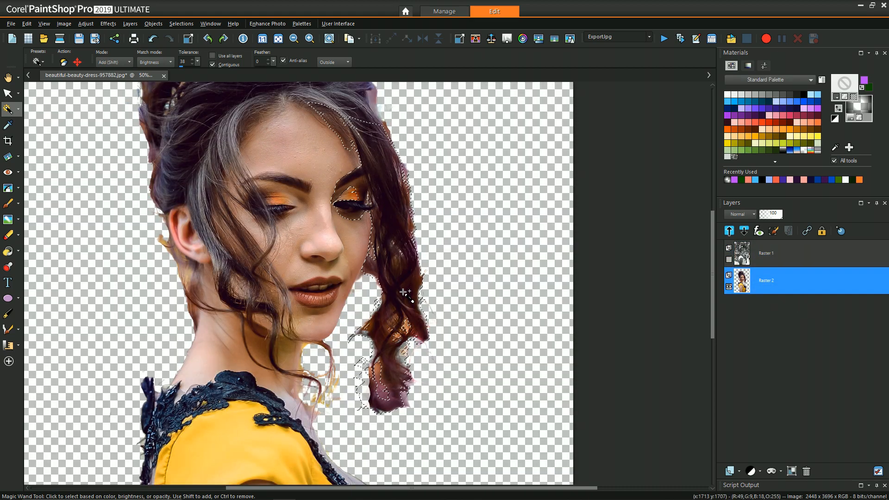
pyautogui.hotkey('ctrl', 'z')
pyautogui.moveTo(197, 62); pyautogui.dragTo(193, 73)
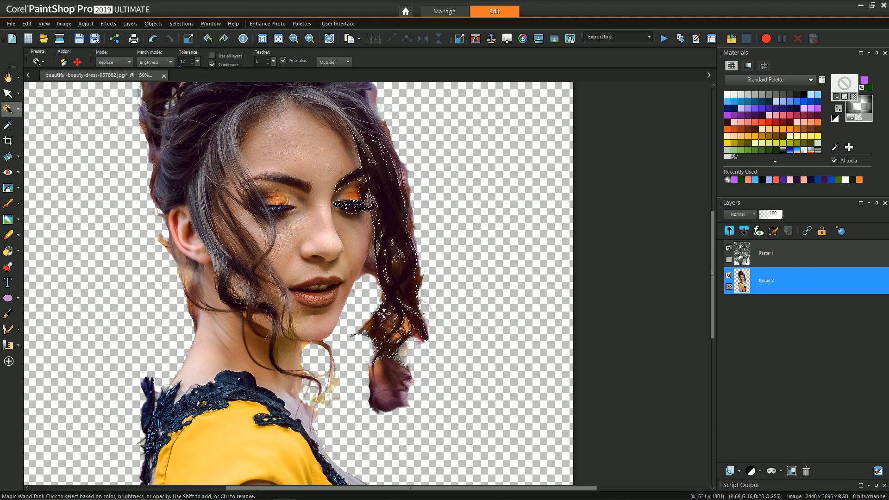
# Step: Duplicate the Raster 2 layer with the curl selection still active
pyautogui.scroll(-2, 394, 287)
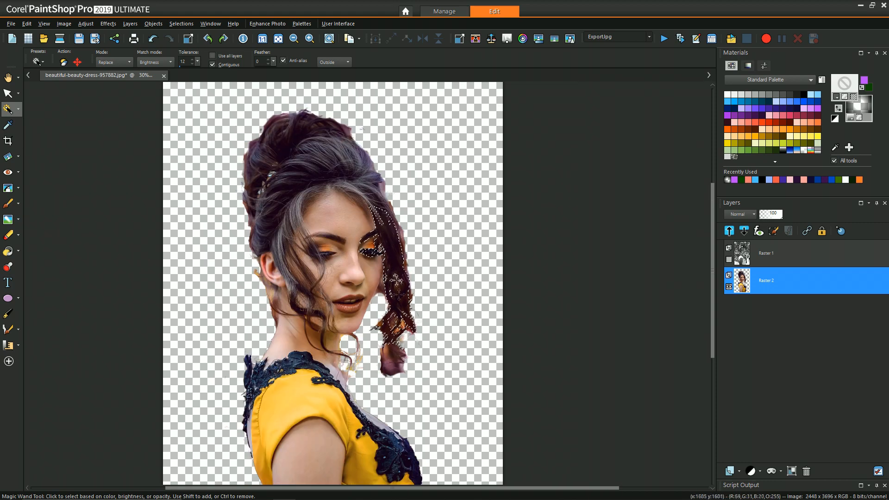
pyautogui.rightClick(767, 278)
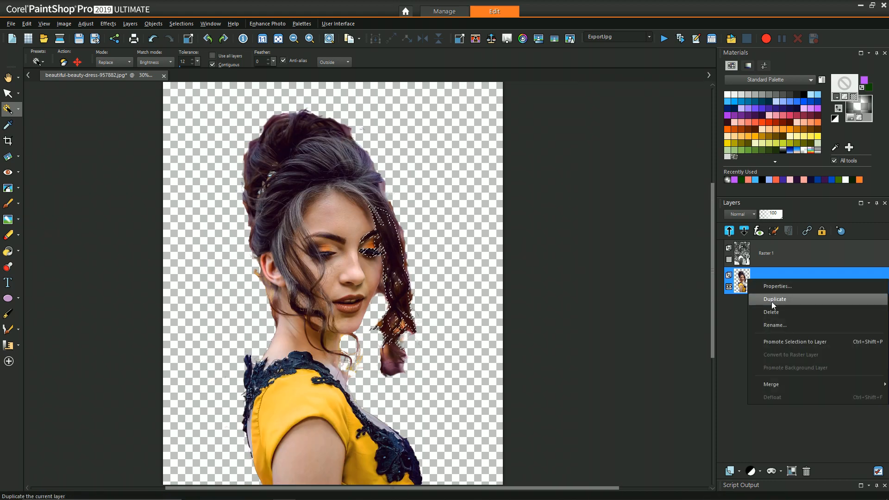
pyautogui.click(772, 302)
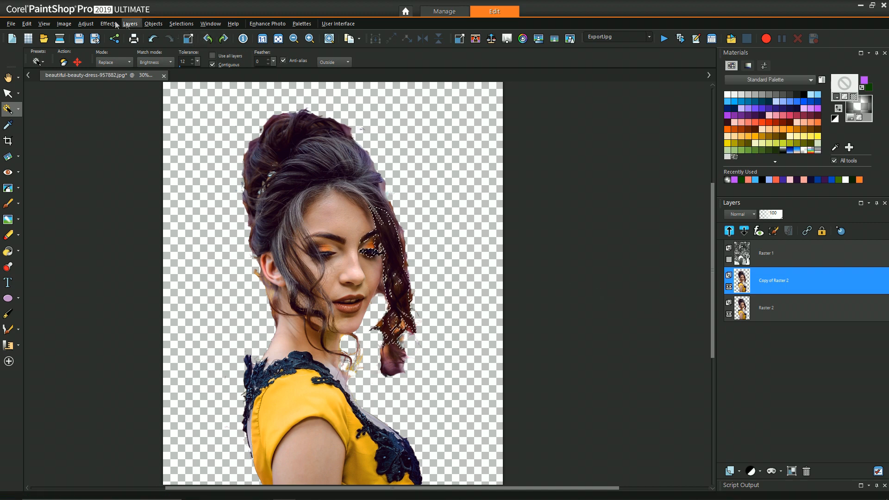
# Step: Invert the curl selection, delete everything outside the curls on the Copy of Raster 2 layer, clear the selection and check the isolated curls
pyautogui.click(181, 23)
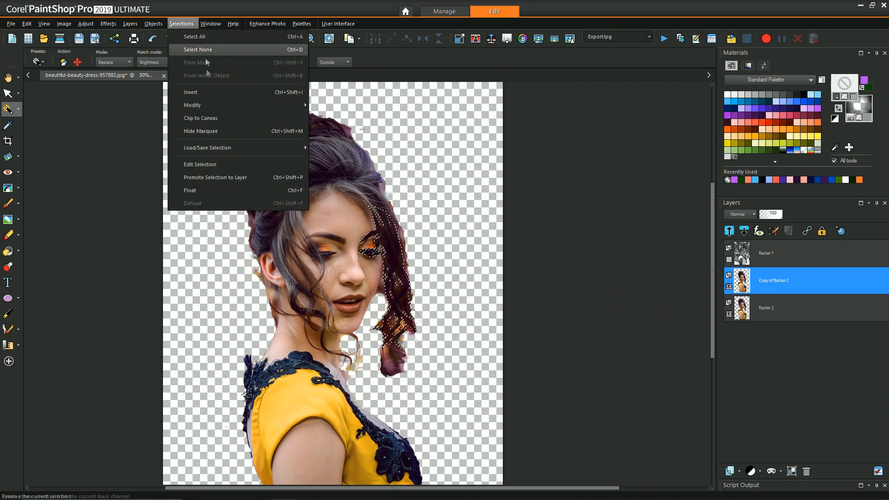
pyautogui.click(204, 92)
pyautogui.click(454, 262)
pyautogui.hotkey('ctrl', 'd')
pyautogui.click(729, 314)
pyautogui.click(729, 315)
# Step: Erase the leftover background between and around the front curls on the Raster 2 layer with the Eraser
pyautogui.click(764, 310)
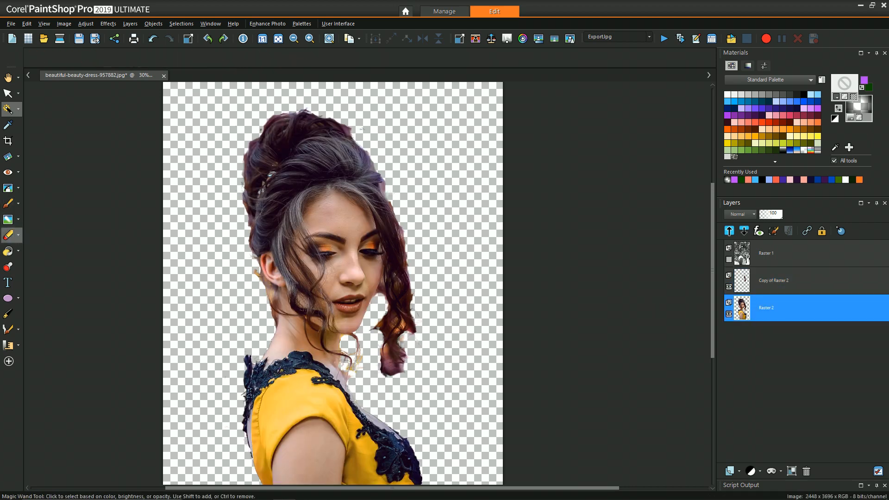
pyautogui.click(9, 235)
pyautogui.scroll(2, 402, 377)
pyautogui.moveTo(423, 278)
pyautogui.mouseDown()
pyautogui.moveTo(410, 142)
pyautogui.moveTo(405, 231)
pyautogui.moveTo(351, 263)
pyautogui.moveTo(375, 199)
pyautogui.moveTo(368, 249)
pyautogui.mouseUp()
pyautogui.hotkey('ctrl', 'z')
pyautogui.moveTo(377, 201); pyautogui.dragTo(364, 240)
pyautogui.hotkey('ctrl', 'z')
pyautogui.moveTo(380, 208); pyautogui.dragTo(370, 245)
pyautogui.moveTo(376, 281)
pyautogui.mouseDown()
pyautogui.moveTo(350, 327)
pyautogui.moveTo(387, 276)
pyautogui.moveTo(383, 296)
pyautogui.mouseUp()
pyautogui.moveTo(381, 329)
pyautogui.mouseDown()
pyautogui.moveTo(365, 368)
pyautogui.moveTo(376, 362)
pyautogui.moveTo(427, 375)
pyautogui.moveTo(390, 376)
pyautogui.moveTo(379, 345)
pyautogui.mouseUp()
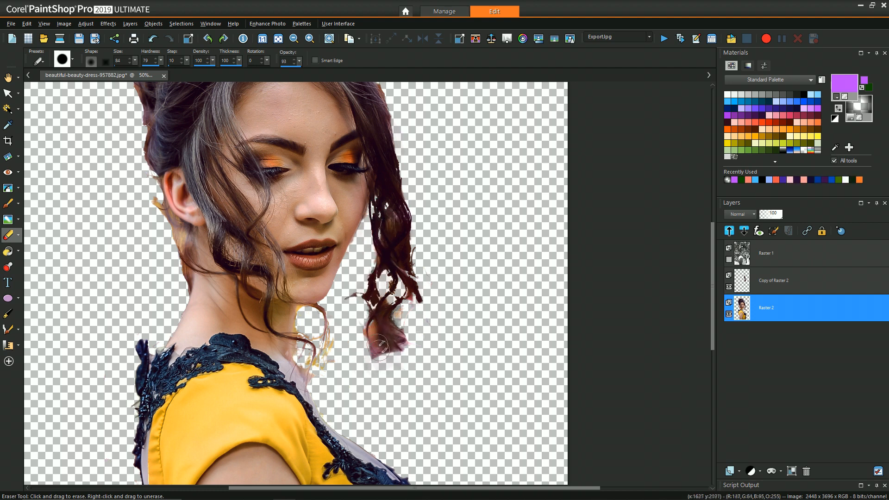
# Step: Undo the last eraser strokes at the front curl's tip, and erase background remnants between the curls and along the tip's lower edge
pyautogui.hotkey('ctrl', 'z')
pyautogui.hotkey('ctrl', 'z')
pyautogui.hotkey('ctrl', 'z')
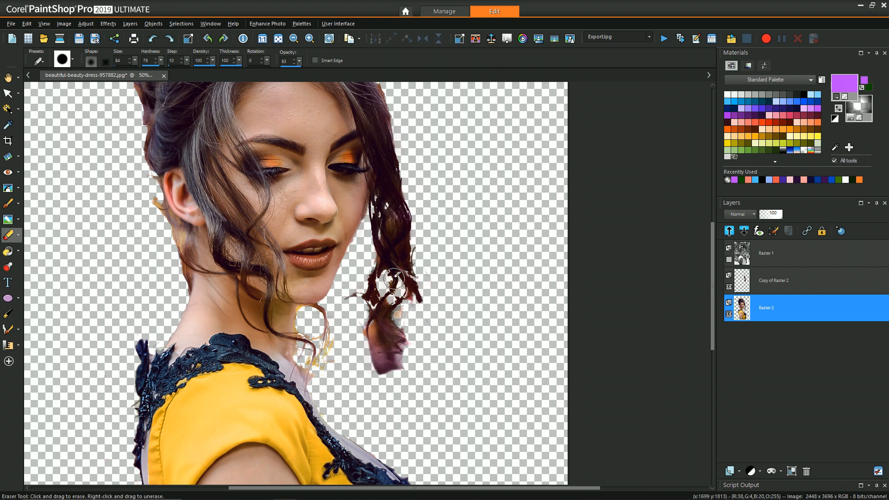
pyautogui.moveTo(394, 241)
pyautogui.mouseDown()
pyautogui.moveTo(390, 200)
pyautogui.moveTo(399, 271)
pyautogui.moveTo(404, 238)
pyautogui.moveTo(415, 271)
pyautogui.moveTo(390, 253)
pyautogui.mouseUp()
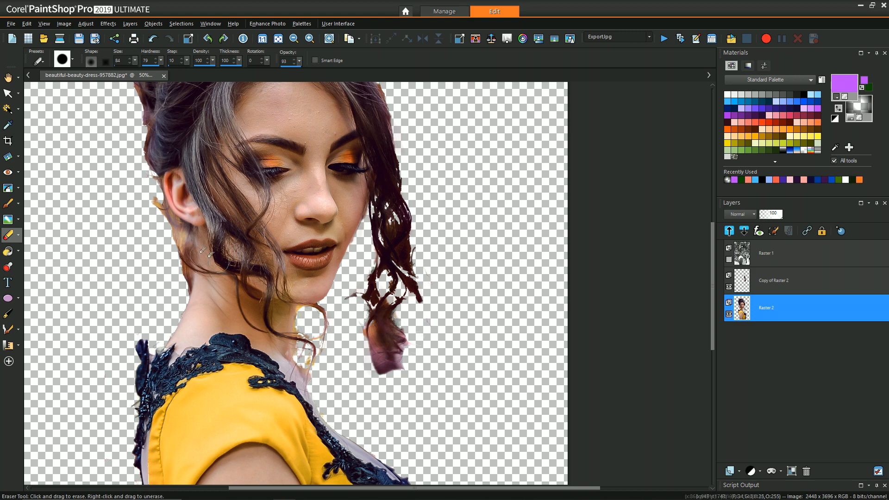
pyautogui.hotkey('ctrl', 'w')
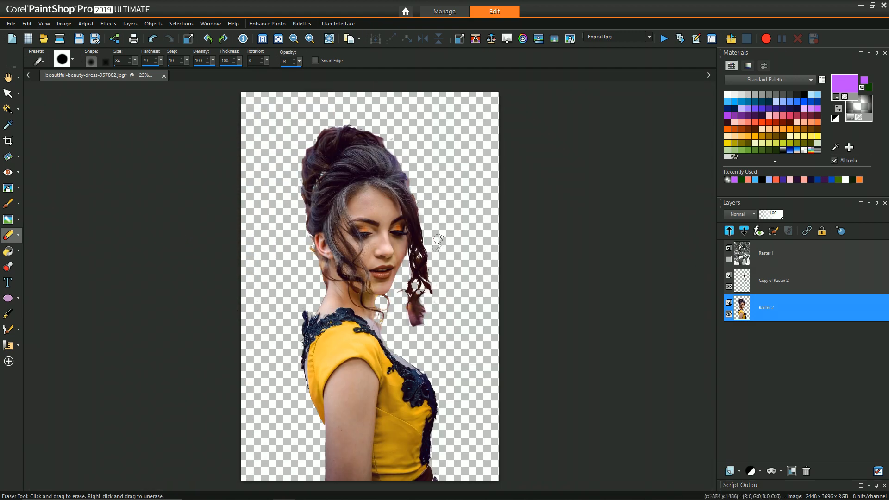
pyautogui.scroll(2, 419, 322)
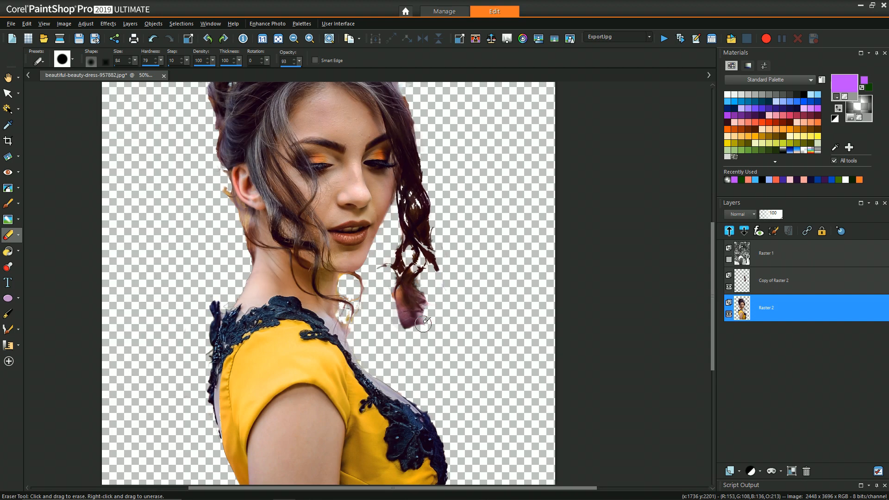
pyautogui.scroll(1, 423, 323)
pyautogui.moveTo(387, 327)
pyautogui.mouseDown()
pyautogui.moveTo(449, 333)
pyautogui.moveTo(395, 333)
pyautogui.moveTo(444, 323)
pyautogui.moveTo(397, 330)
pyautogui.moveTo(456, 332)
pyautogui.moveTo(398, 330)
pyautogui.moveTo(440, 325)
pyautogui.moveTo(395, 325)
pyautogui.moveTo(441, 317)
pyautogui.moveTo(437, 328)
pyautogui.moveTo(401, 301)
pyautogui.mouseUp()
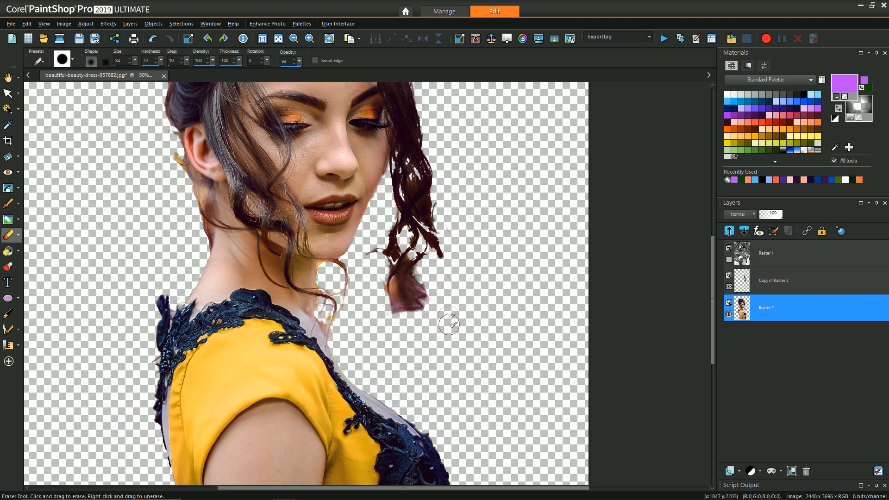
# Step: Toggle the Raster 1 layer's visibility to compare the cutout with the black-and-white version
pyautogui.click(770, 250)
pyautogui.click(729, 259)
pyautogui.click(729, 260)
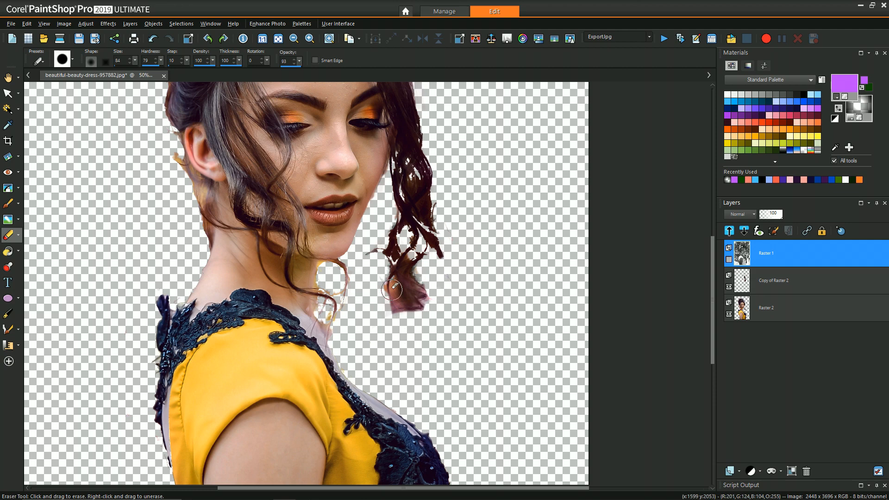
pyautogui.scroll(-2, 371, 319)
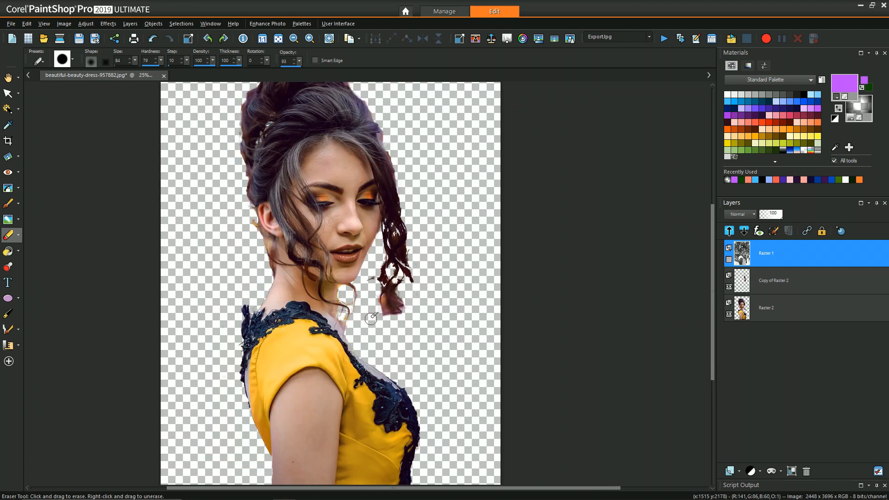
# Step: Add a new raster layer and move it below Raster 2 as a backdrop
pyautogui.click(772, 315)
pyautogui.click(738, 470)
pyautogui.click(748, 395)
pyautogui.moveTo(756, 350); pyautogui.dragTo(735, 316)
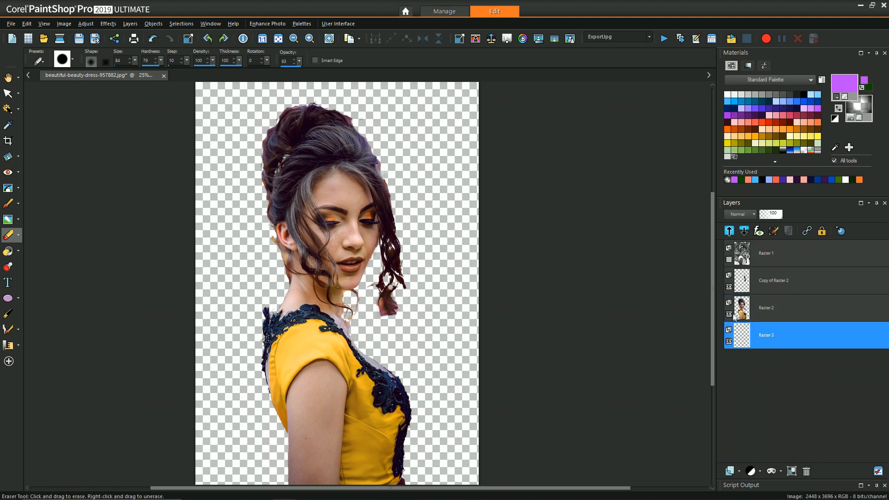
# Step: Set the foreground colour to a medium bluish violet and flood-fill the new Raster 3 backdrop layer with it
pyautogui.rightClick(849, 82)
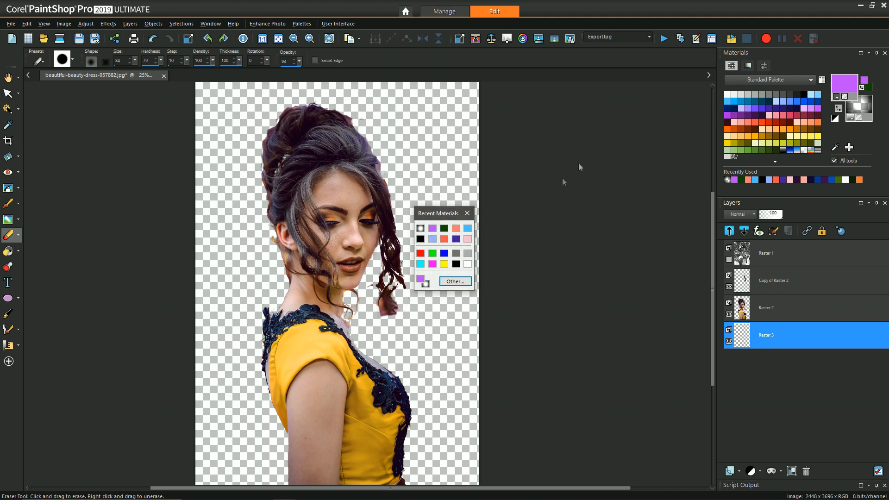
pyautogui.click(452, 283)
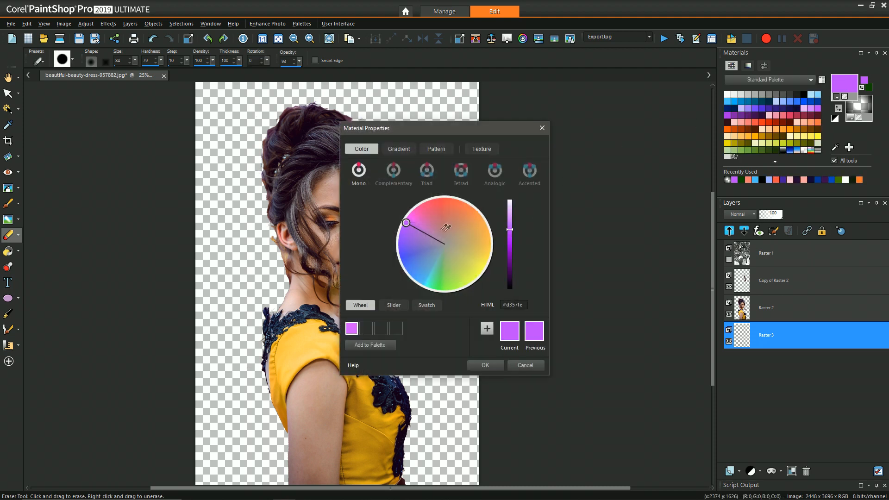
pyautogui.click(510, 245)
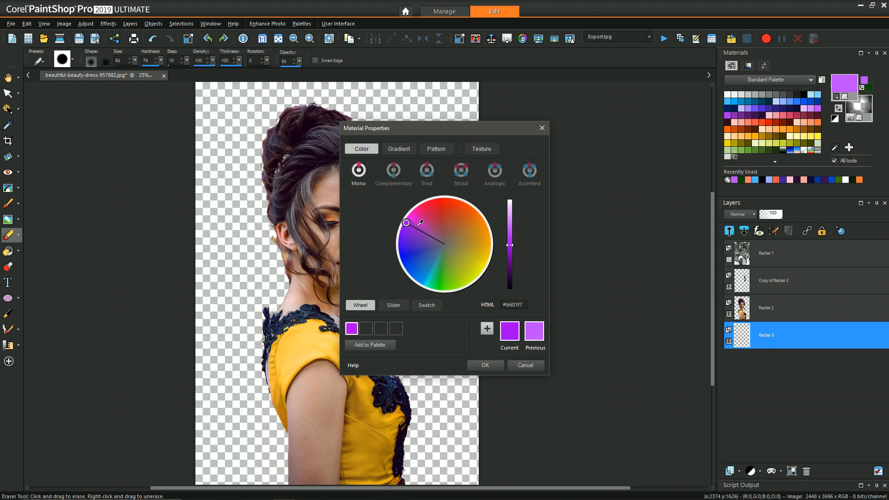
pyautogui.moveTo(408, 224); pyautogui.dragTo(424, 237)
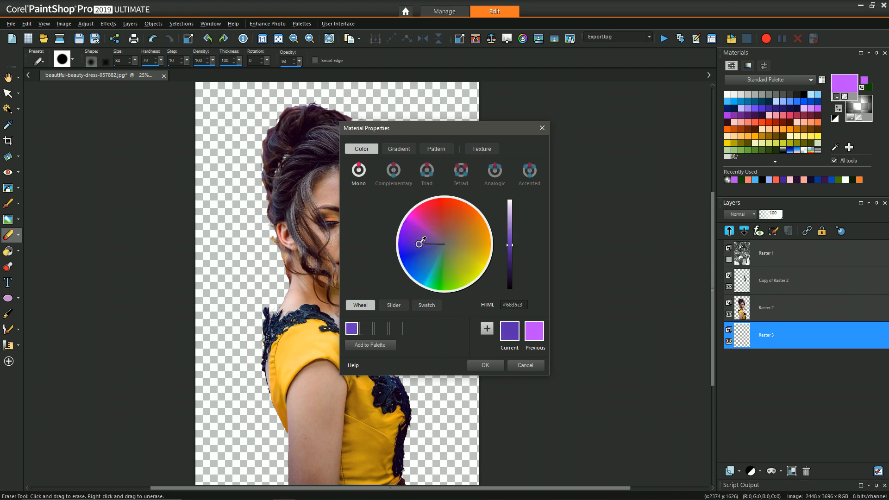
pyautogui.click(485, 365)
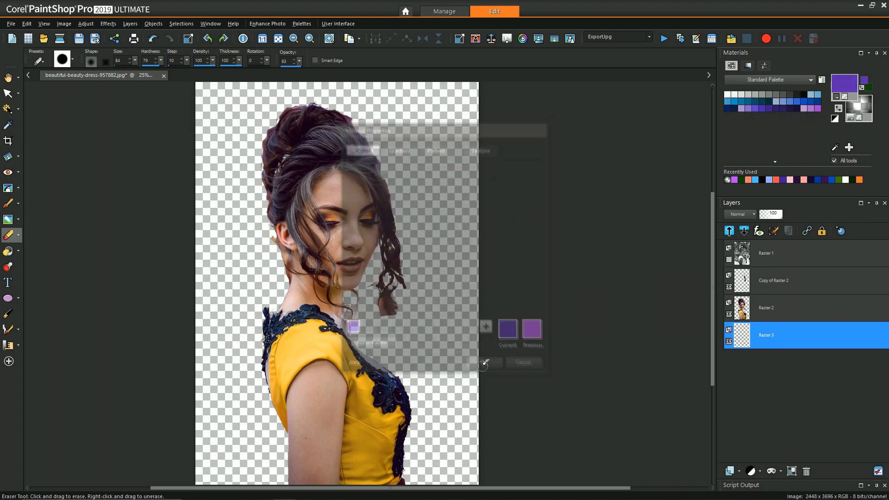
pyautogui.press('f')
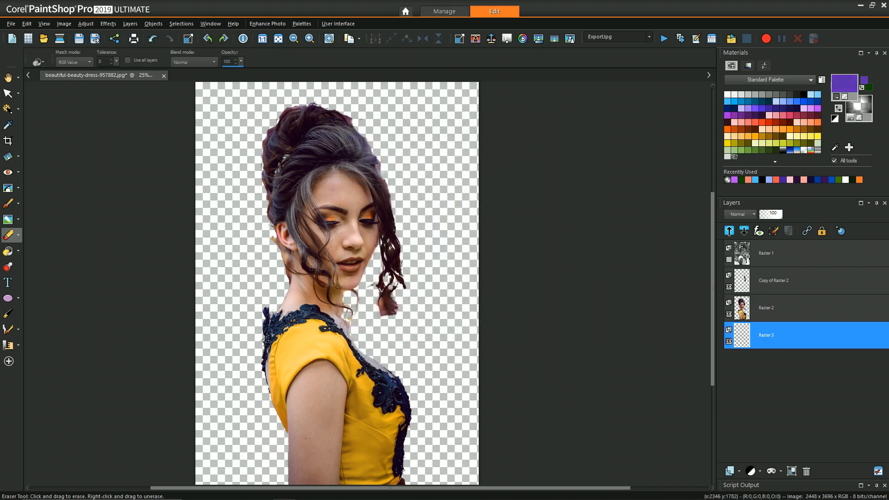
pyautogui.click(467, 323)
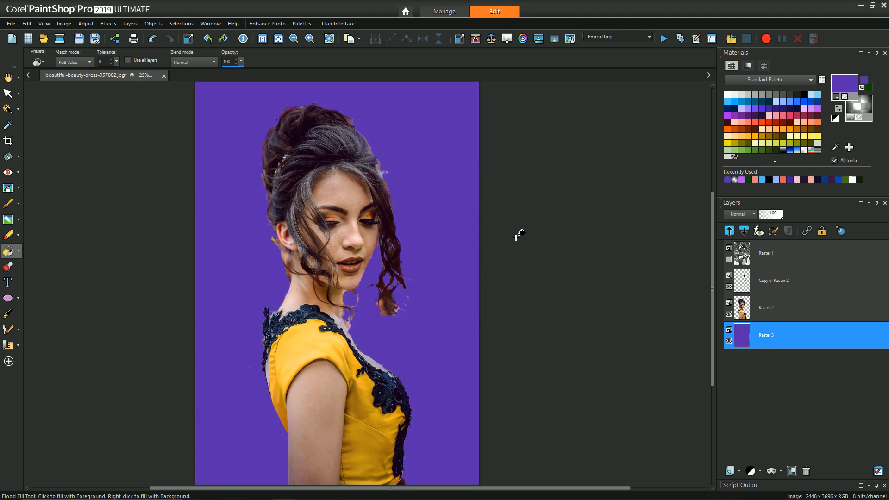
# Step: Add another raster layer above the violet backdrop and flood-fill it with the dark radial gradient to form a vignette
pyautogui.click(732, 471)
pyautogui.click(757, 396)
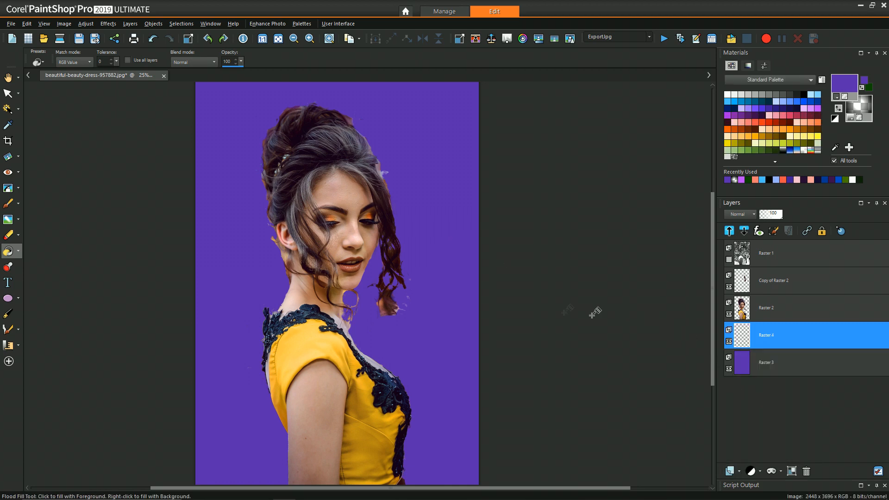
pyautogui.click(438, 293)
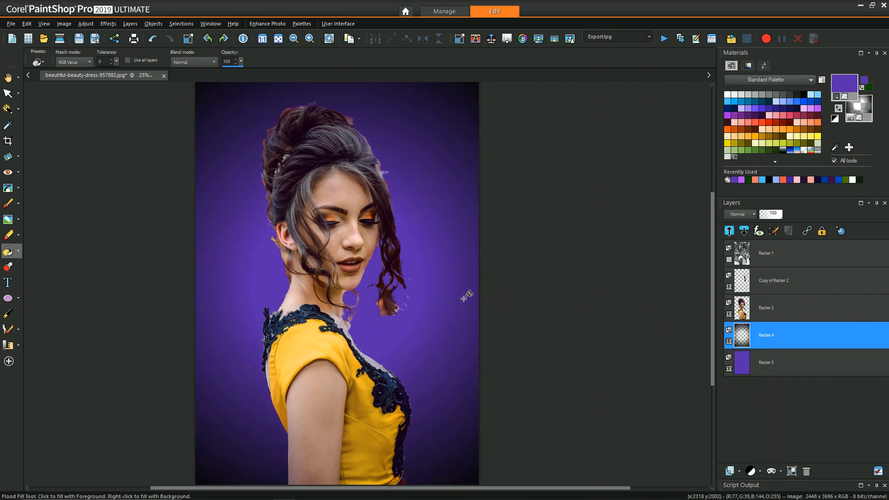
pyautogui.scroll(-1, 438, 287)
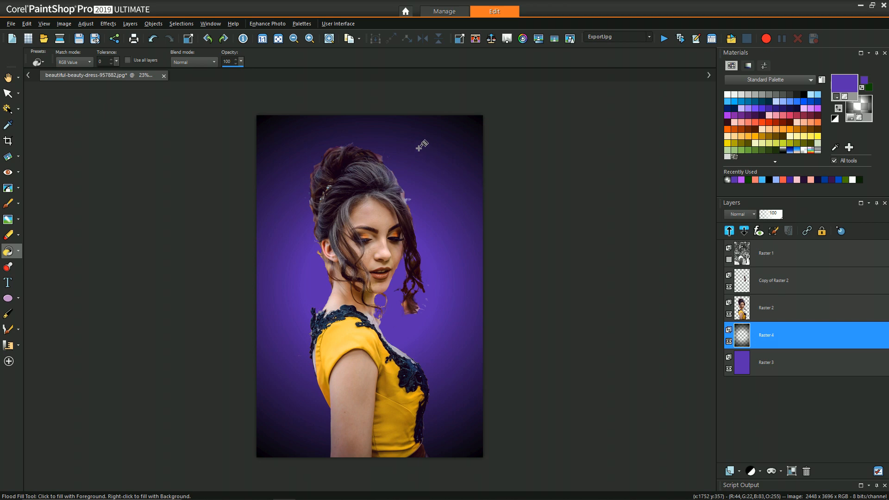
# Step: Erase the light background fragments beside the front hairline on the Raster 2 layer with the Eraser
pyautogui.scroll(1, 419, 147)
pyautogui.scroll(1, 419, 147)
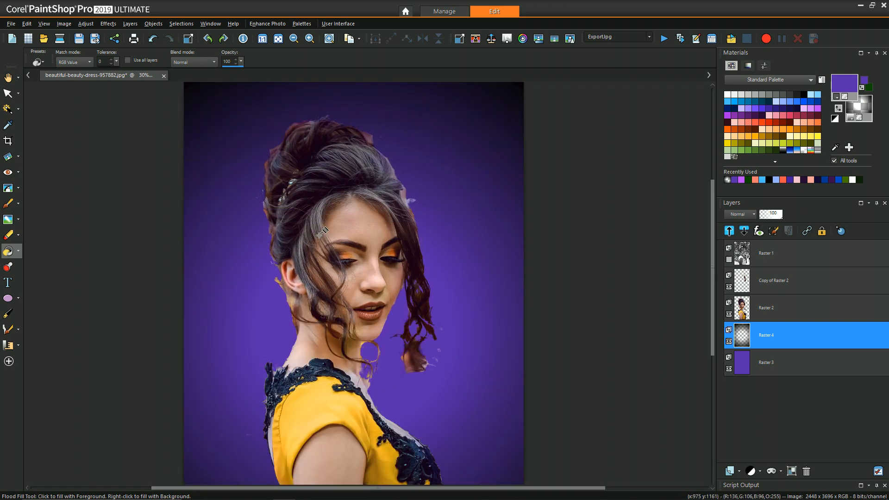
pyautogui.click(18, 236)
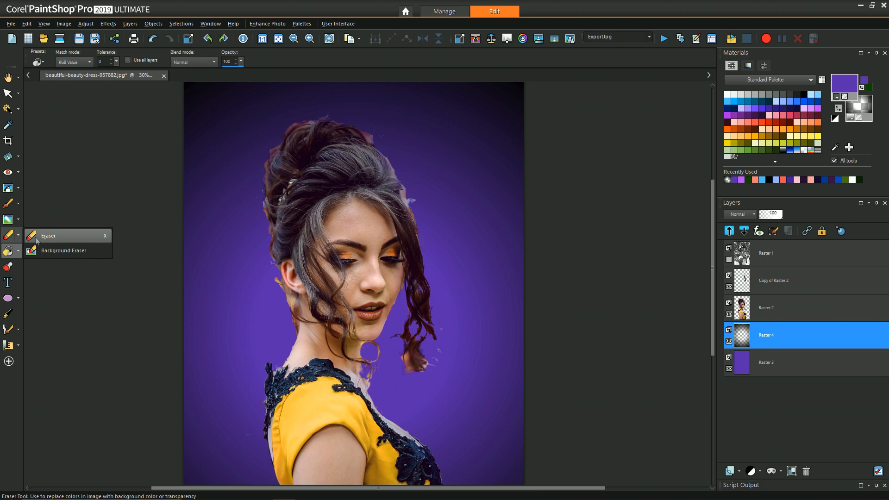
pyautogui.click(36, 238)
pyautogui.scroll(2, 256, 282)
pyautogui.moveTo(552, 142)
pyautogui.mouseDown()
pyautogui.moveTo(515, 135)
pyautogui.moveTo(531, 141)
pyautogui.mouseUp()
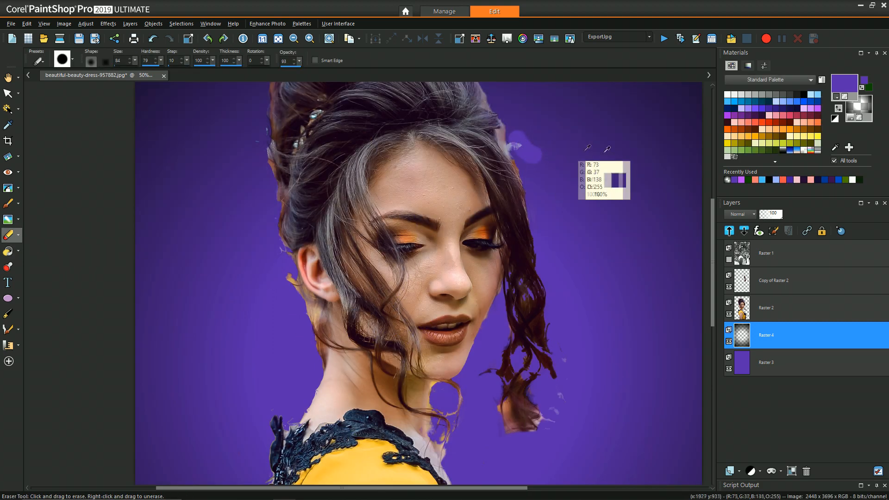
pyautogui.click(779, 309)
pyautogui.moveTo(516, 135); pyautogui.dragTo(531, 174)
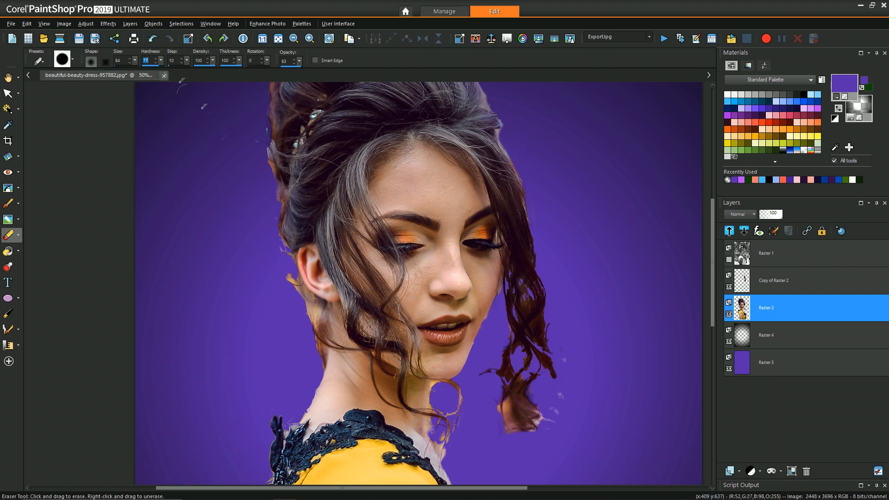
# Step: Set the Eraser's opacity to 84 and erase the fringe along the back of the hair and behind the ear
pyautogui.moveTo(299, 61); pyautogui.dragTo(296, 68)
pyautogui.moveTo(260, 130)
pyautogui.mouseDown()
pyautogui.moveTo(271, 242)
pyautogui.moveTo(288, 270)
pyautogui.moveTo(270, 236)
pyautogui.moveTo(283, 182)
pyautogui.moveTo(276, 210)
pyautogui.mouseUp()
pyautogui.moveTo(277, 253)
pyautogui.mouseDown()
pyautogui.moveTo(286, 283)
pyautogui.moveTo(308, 309)
pyautogui.moveTo(303, 342)
pyautogui.moveTo(306, 295)
pyautogui.moveTo(300, 316)
pyautogui.moveTo(293, 274)
pyautogui.moveTo(302, 298)
pyautogui.moveTo(303, 263)
pyautogui.moveTo(320, 289)
pyautogui.moveTo(293, 274)
pyautogui.moveTo(302, 294)
pyautogui.moveTo(299, 264)
pyautogui.moveTo(308, 261)
pyautogui.moveTo(318, 283)
pyautogui.moveTo(312, 259)
pyautogui.mouseUp()
pyautogui.moveTo(292, 249); pyautogui.dragTo(296, 292)
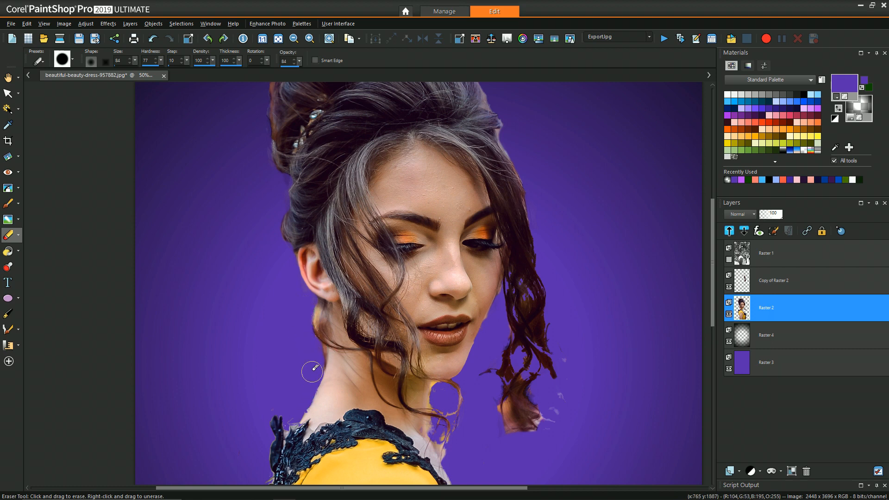
# Step: Set the Eraser's hardness to 100, undo the last hair-edge erasure, and clean the edge along the back of the neck
pyautogui.moveTo(161, 60); pyautogui.dragTo(187, 65)
pyautogui.hotkey('ctrl', 'z')
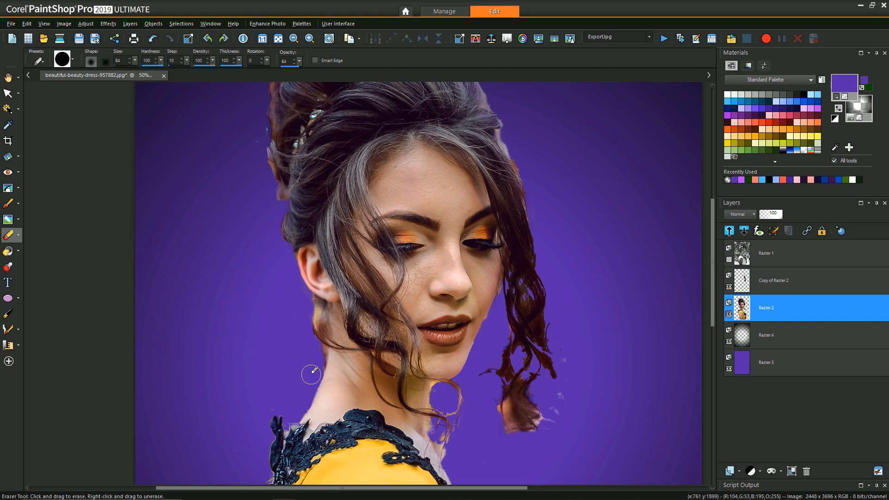
pyautogui.scroll(1, 311, 374)
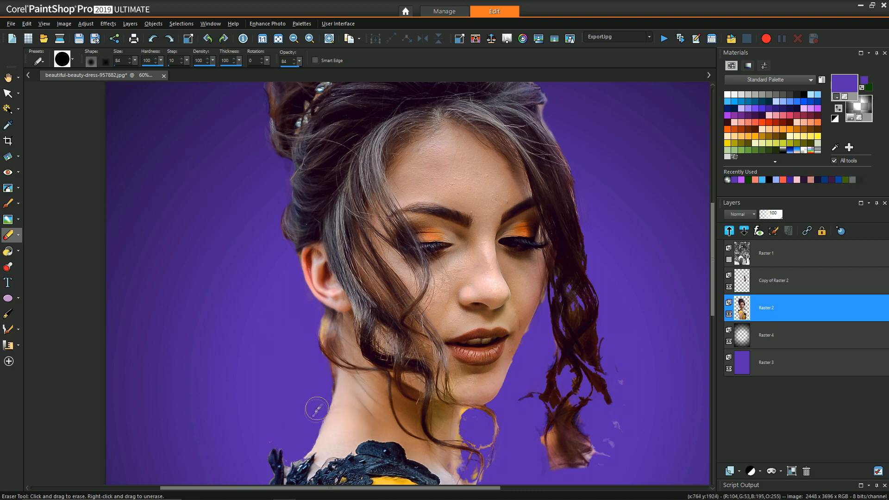
pyautogui.moveTo(318, 398); pyautogui.dragTo(304, 430)
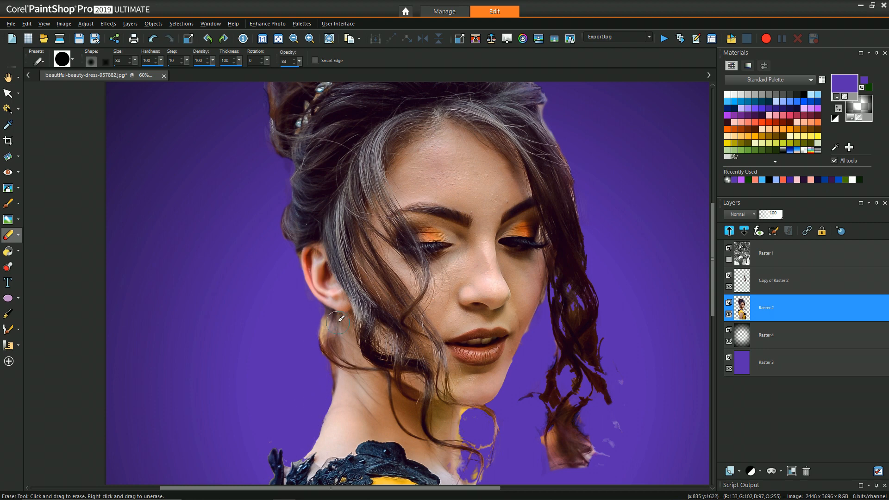
# Step: Try erasing the fringe below the ear with the Eraser at opacity 65, and undo the strokes
pyautogui.moveTo(299, 62); pyautogui.dragTo(290, 68)
pyautogui.moveTo(316, 333)
pyautogui.mouseDown()
pyautogui.moveTo(313, 325)
pyautogui.moveTo(309, 345)
pyautogui.moveTo(322, 366)
pyautogui.mouseUp()
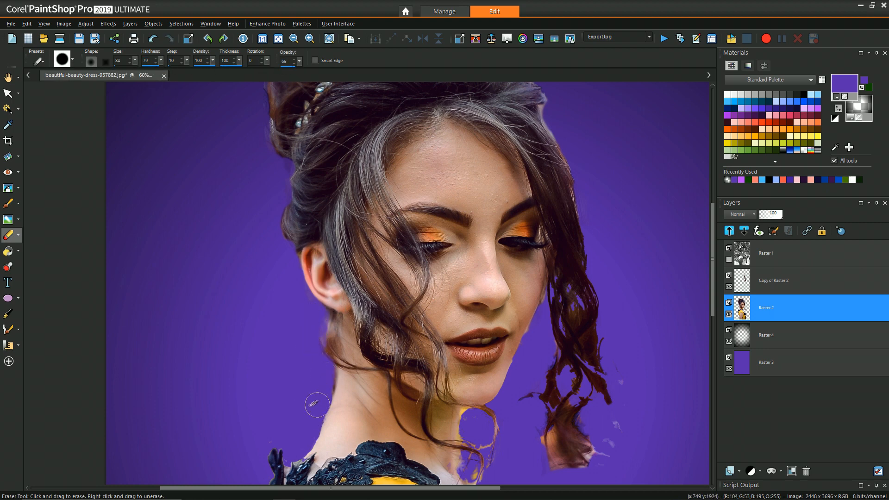
pyautogui.moveTo(325, 336); pyautogui.dragTo(313, 318)
pyautogui.hotkey('ctrl', 'z')
pyautogui.hotkey('ctrl', 'z')
pyautogui.hotkey('ctrl', 'z')
# Step: Set the Eraser's opacity to 26 and softly fade the fringe below the ear and inside the looped curl under the chin
pyautogui.moveTo(300, 61); pyautogui.dragTo(282, 63)
pyautogui.moveTo(328, 337)
pyautogui.mouseDown()
pyautogui.moveTo(312, 352)
pyautogui.moveTo(324, 324)
pyautogui.moveTo(310, 347)
pyautogui.moveTo(314, 325)
pyautogui.mouseUp()
pyautogui.moveTo(470, 424); pyautogui.dragTo(477, 438)
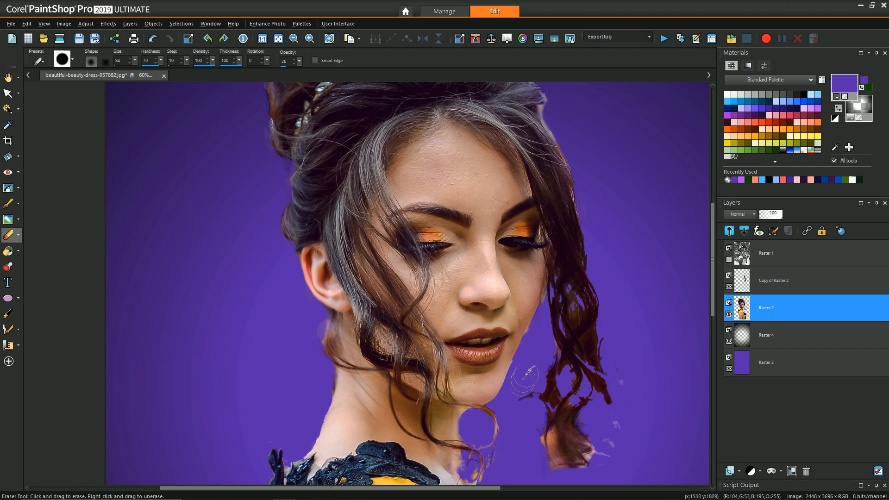
# Step: Raise the Eraser's opacity and erase the stray light specks beside the front curls, readjusting opacity and hardness for the last remnants
pyautogui.moveTo(299, 61); pyautogui.dragTo(326, 72)
pyautogui.moveTo(620, 381); pyautogui.dragTo(614, 433)
pyautogui.moveTo(299, 60); pyautogui.dragTo(286, 78)
pyautogui.moveTo(161, 60); pyautogui.dragTo(133, 76)
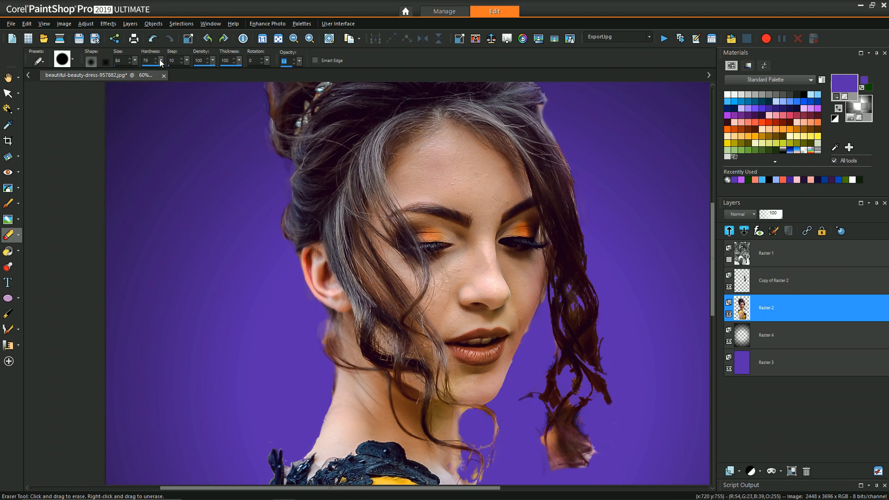
pyautogui.click(614, 371)
# Step: Readjust the Eraser, ending at hardness 86 and opacity 100, and inspect the cutout's curls and edges
pyautogui.moveTo(299, 61); pyautogui.dragTo(297, 74)
pyautogui.moveTo(160, 60); pyautogui.dragTo(139, 74)
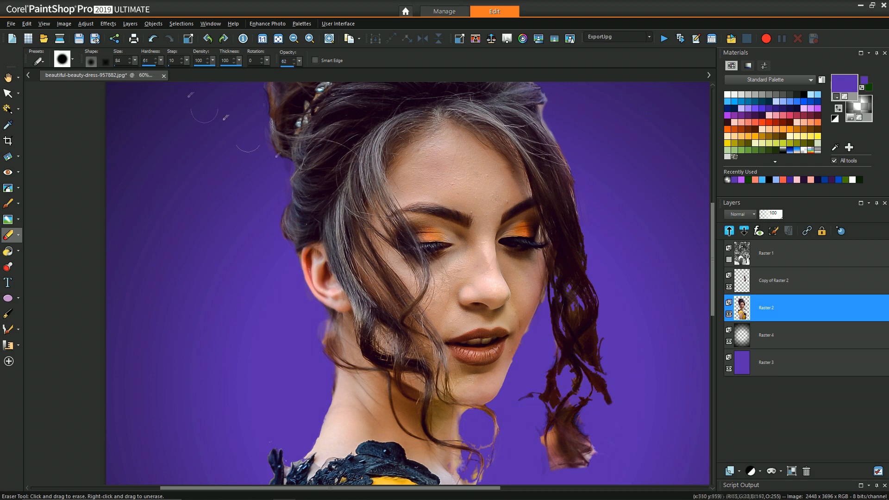
pyautogui.moveTo(299, 61); pyautogui.dragTo(311, 74)
pyautogui.moveTo(162, 62); pyautogui.dragTo(174, 64)
pyautogui.moveTo(299, 61); pyautogui.dragTo(323, 70)
pyautogui.scroll(-2, 515, 354)
pyautogui.scroll(3, 523, 366)
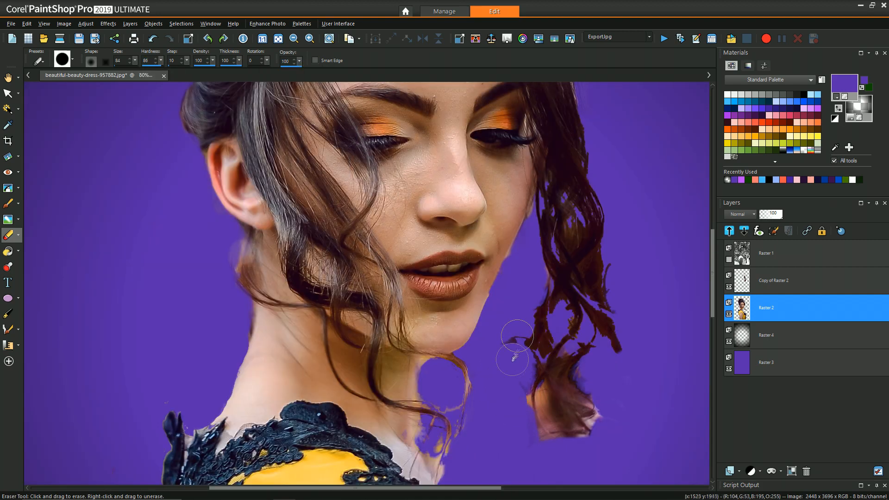
pyautogui.scroll(-4, 179, 337)
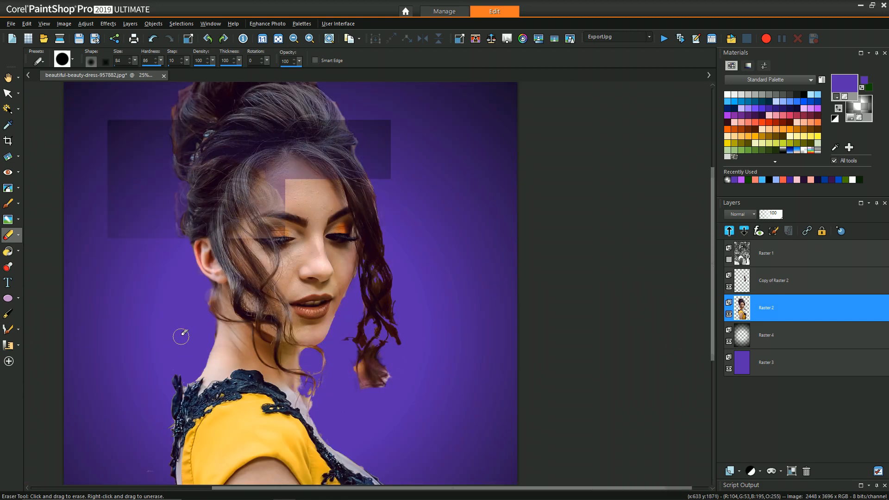
# Step: Save the image as difficult_bg.pspimage and erase the background remnants between the chin and the front curls
pyautogui.hotkey('ctrl', 's')
pyautogui.press('Tab')
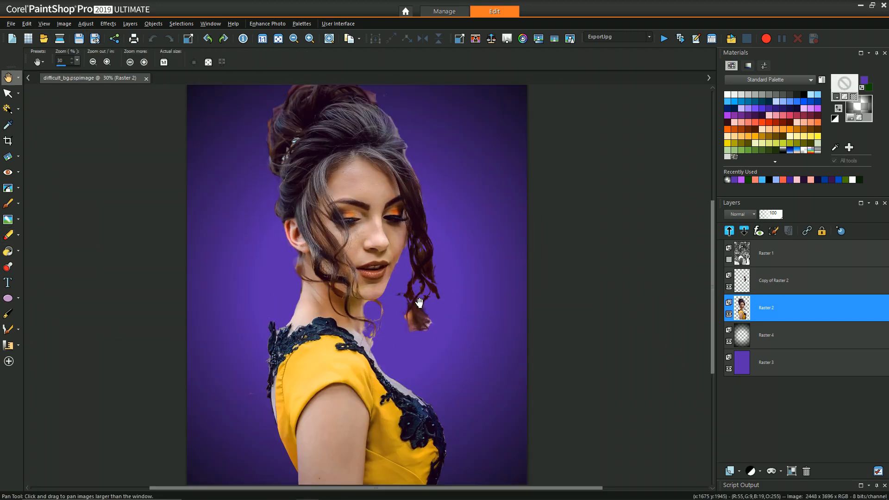
pyautogui.scroll(2, 419, 303)
pyautogui.click(15, 234)
pyautogui.moveTo(386, 282); pyautogui.dragTo(396, 267)
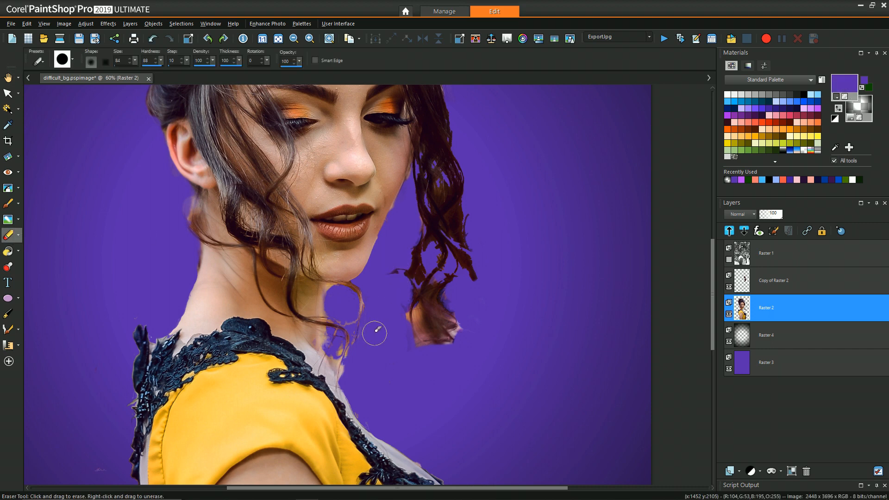
# Step: Merge the Copy of Raster 2 layer down into Raster 2
pyautogui.click(773, 284)
pyautogui.rightClick(770, 286)
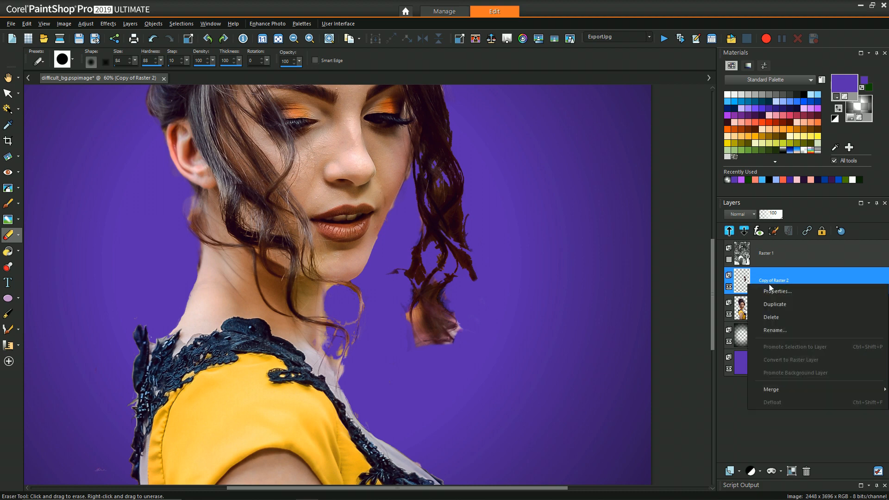
pyautogui.moveTo(770, 389)
pyautogui.click(676, 390)
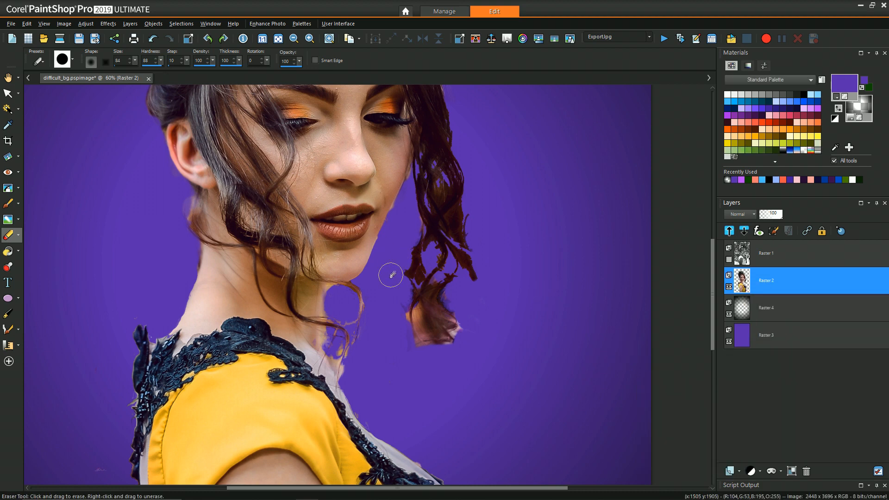
# Step: Try erasing around the ends of the front curls with varying Eraser opacity and hardness, and undo the strokes
pyautogui.moveTo(299, 61); pyautogui.dragTo(277, 73)
pyautogui.moveTo(160, 61); pyautogui.dragTo(149, 71)
pyautogui.moveTo(420, 326)
pyautogui.mouseDown()
pyautogui.moveTo(430, 335)
pyautogui.moveTo(452, 325)
pyautogui.moveTo(422, 306)
pyautogui.mouseUp()
pyautogui.moveTo(406, 280); pyautogui.dragTo(407, 250)
pyautogui.hotkey('ctrl', 'z')
pyautogui.moveTo(299, 61); pyautogui.dragTo(308, 72)
pyautogui.moveTo(463, 129); pyautogui.dragTo(465, 302)
pyautogui.moveTo(299, 61); pyautogui.dragTo(286, 72)
pyautogui.moveTo(424, 250)
pyautogui.mouseDown()
pyautogui.moveTo(435, 284)
pyautogui.moveTo(407, 273)
pyautogui.mouseUp()
pyautogui.scroll(-5, 454, 309)
pyautogui.hotkey('ctrl', 'z')
pyautogui.hotkey('ctrl', 'z')
pyautogui.hotkey('ctrl', 'z')
# Step: Set the Eraser's size to 47 and erase the pinkish background clump at the lower end of the front curls, undoing unwanted strokes
pyautogui.scroll(6, 409, 295)
pyautogui.moveTo(135, 61); pyautogui.dragTo(132, 71)
pyautogui.moveTo(401, 227); pyautogui.dragTo(398, 240)
pyautogui.moveTo(299, 61); pyautogui.dragTo(311, 72)
pyautogui.hotkey('ctrl', 'z')
pyautogui.moveTo(440, 265); pyautogui.dragTo(431, 319)
pyautogui.moveTo(474, 185); pyautogui.dragTo(473, 222)
pyautogui.moveTo(299, 61); pyautogui.dragTo(288, 72)
pyautogui.hotkey('ctrl', 'z')
# Step: Set the Eraser's hardness to 63 and erase the remaining background traces around the front curl tips and beside the chin
pyautogui.moveTo(161, 61); pyautogui.dragTo(156, 72)
pyautogui.moveTo(299, 61); pyautogui.dragTo(297, 70)
pyautogui.moveTo(449, 180); pyautogui.dragTo(451, 221)
pyautogui.moveTo(477, 271); pyautogui.dragTo(465, 245)
pyautogui.moveTo(378, 223); pyautogui.dragTo(374, 244)
pyautogui.moveTo(373, 311); pyautogui.dragTo(376, 331)
pyautogui.moveTo(384, 347)
pyautogui.mouseDown()
pyautogui.moveTo(394, 361)
pyautogui.moveTo(409, 324)
pyautogui.moveTo(430, 352)
pyautogui.mouseUp()
pyautogui.scroll(-4, 397, 180)
# Step: Set the Eraser's opacity to 100 and erase the stray marks in front of the neck and along the sheer neckline
pyautogui.moveTo(299, 61)
pyautogui.mouseDown()
pyautogui.moveTo(300, 72)
pyautogui.moveTo(320, 71)
pyautogui.mouseUp()
pyautogui.scroll(2, 401, 137)
pyautogui.scroll(2, 381, 247)
pyautogui.moveTo(358, 130); pyautogui.dragTo(367, 169)
pyautogui.moveTo(344, 234); pyautogui.dragTo(336, 264)
pyautogui.moveTo(356, 307); pyautogui.dragTo(359, 331)
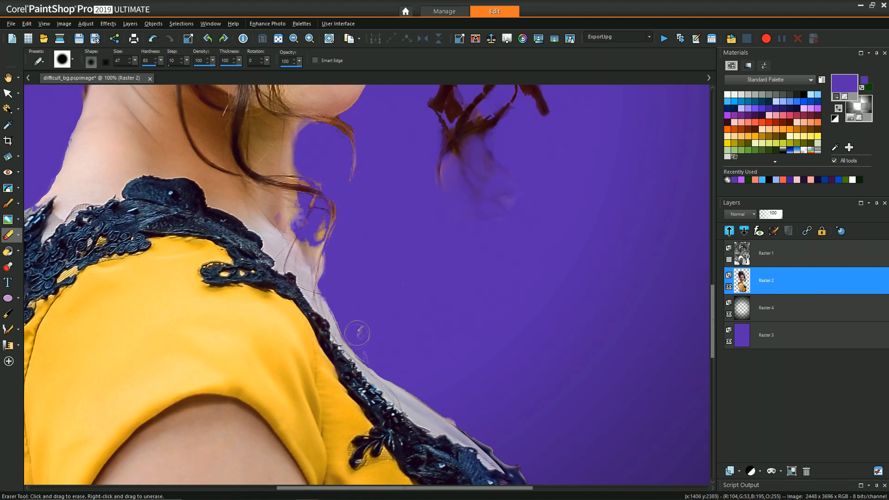
# Step: Set the Eraser's size to 19 and erase the leftover background inside the looped curl at the base of the neck
pyautogui.moveTo(312, 213); pyautogui.dragTo(312, 232)
pyautogui.moveTo(134, 61); pyautogui.dragTo(133, 70)
pyautogui.moveTo(315, 225); pyautogui.dragTo(319, 252)
pyautogui.moveTo(320, 253); pyautogui.dragTo(318, 282)
pyautogui.moveTo(301, 223)
pyautogui.mouseDown()
pyautogui.moveTo(304, 209)
pyautogui.moveTo(298, 227)
pyautogui.mouseUp()
pyautogui.moveTo(299, 167); pyautogui.dragTo(302, 183)
# Step: Set the Eraser's hardness to 100 and trim the front neck edge and the rest of the looped curl below the chin
pyautogui.moveTo(161, 61); pyautogui.dragTo(156, 70)
pyautogui.moveTo(301, 136); pyautogui.dragTo(299, 172)
pyautogui.moveTo(336, 214); pyautogui.dragTo(327, 240)
pyautogui.moveTo(312, 127); pyautogui.dragTo(298, 127)
pyautogui.moveTo(312, 163); pyautogui.dragTo(291, 112)
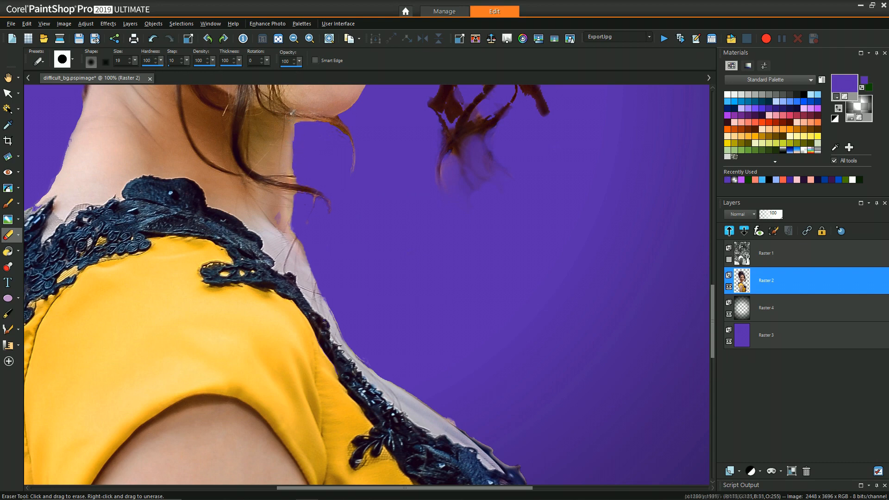
pyautogui.scroll(-10, 387, 319)
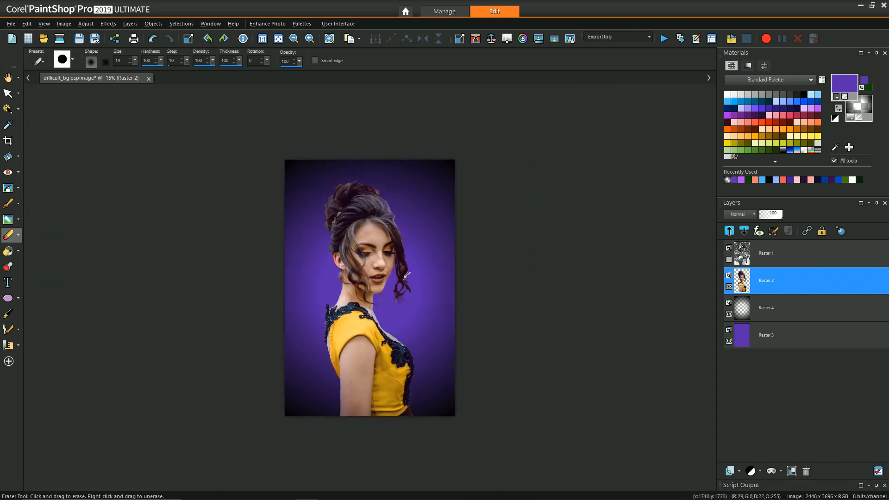
# Step: Set the Eraser to size 94 and opacity 89, and clear the haze around the front curl tips
pyautogui.scroll(3, 394, 290)
pyautogui.moveTo(134, 61); pyautogui.dragTo(142, 69)
pyautogui.moveTo(299, 61); pyautogui.dragTo(293, 68)
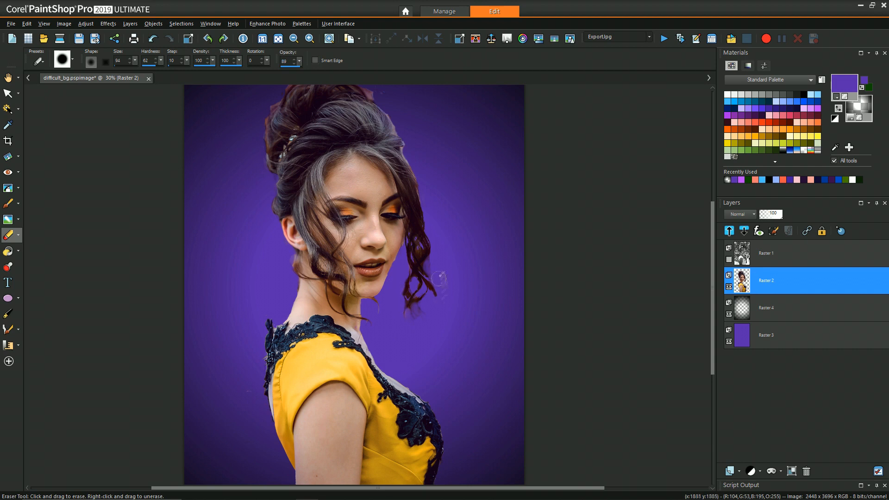
pyautogui.scroll(-1, 447, 309)
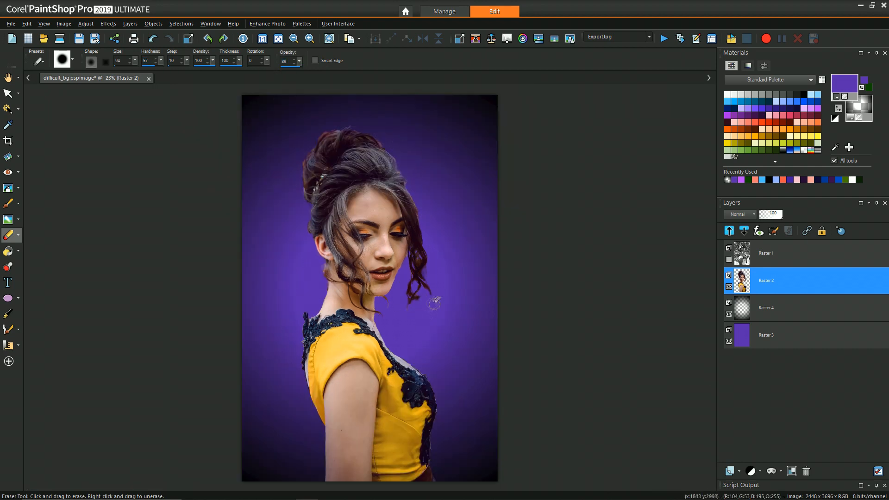
pyautogui.scroll(5, 455, 301)
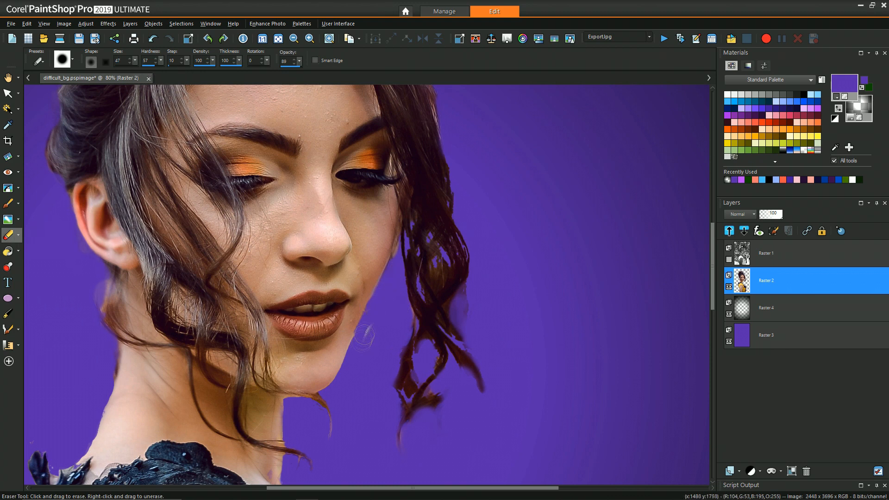
# Step: Try erasing the background showing through the gaps inside the front curls, and undo the strokes
pyautogui.moveTo(405, 231); pyautogui.dragTo(397, 250)
pyautogui.moveTo(160, 61); pyautogui.dragTo(162, 64)
pyautogui.moveTo(299, 62); pyautogui.dragTo(292, 64)
pyautogui.moveTo(135, 61); pyautogui.dragTo(136, 61)
pyautogui.moveTo(444, 256); pyautogui.dragTo(444, 262)
pyautogui.moveTo(406, 244)
pyautogui.mouseDown()
pyautogui.moveTo(405, 255)
pyautogui.moveTo(412, 251)
pyautogui.mouseUp()
pyautogui.hotkey('ctrl', 'z')
pyautogui.hotkey('ctrl', 'z')
pyautogui.hotkey('ctrl', 'z')
pyautogui.hotkey('ctrl', 'z')
# Step: Set the Eraser's opacity to 42 and softly erase the background traces inside the front curls
pyautogui.moveTo(299, 62); pyautogui.dragTo(285, 64)
pyautogui.moveTo(443, 259); pyautogui.dragTo(406, 261)
pyautogui.scroll(-6, 387, 323)
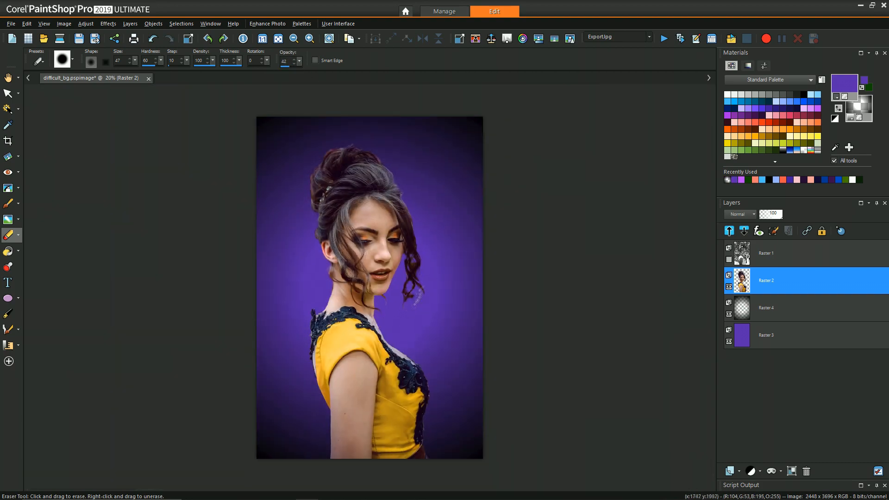
# Step: Set the Eraser to size 112, hardness 57 and opacity 79
pyautogui.moveTo(134, 60); pyautogui.dragTo(167, 76)
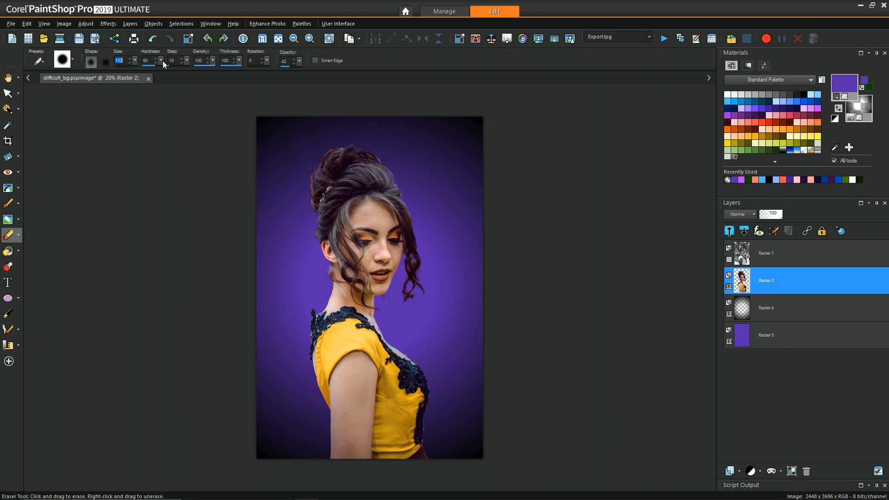
pyautogui.moveTo(161, 61); pyautogui.dragTo(159, 71)
pyautogui.moveTo(299, 62); pyautogui.dragTo(317, 72)
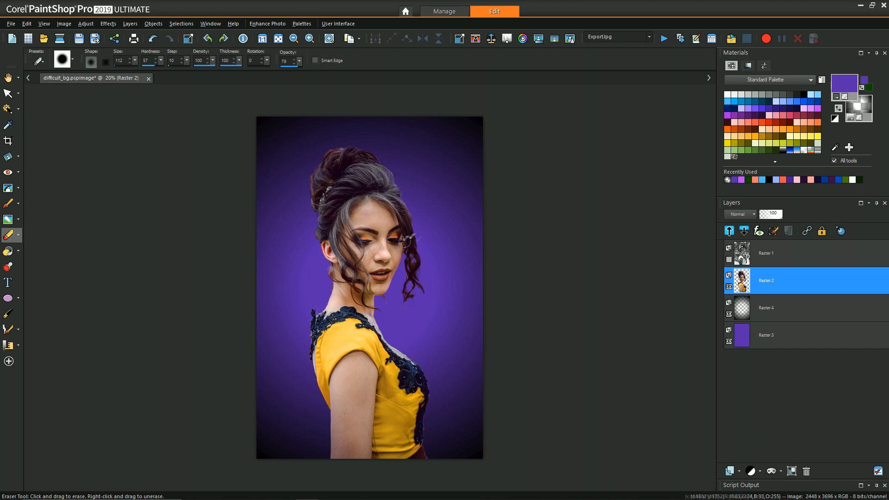
# Step: Open the original beautiful-beauty-dress-957882.jpg to compare it with the cutout, and return to difficult_bg.pspimage
pyautogui.moveTo(842, 223); pyautogui.dragTo(464, 264)
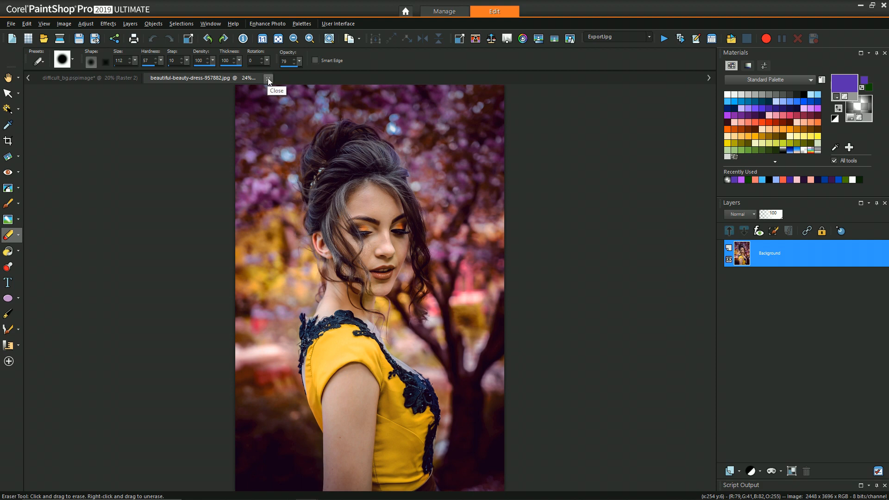
pyautogui.click(90, 81)
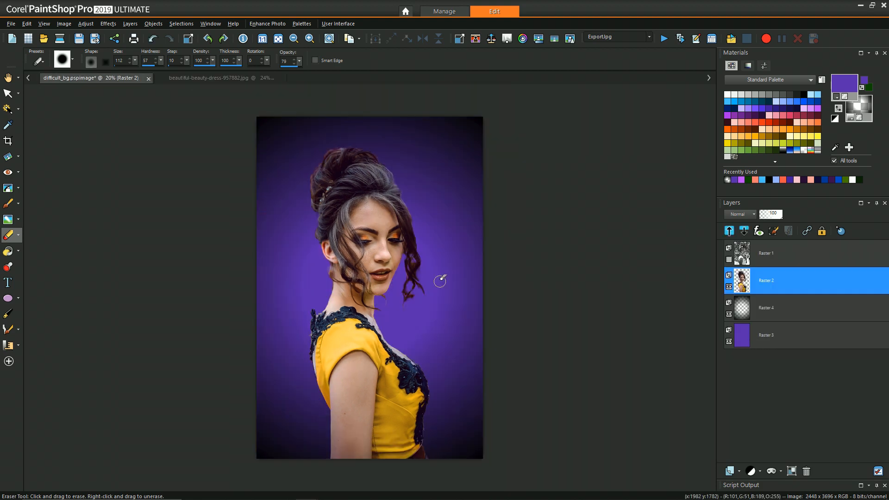
# Step: Set the Eraser's opacity to 100 and hardness to 79, and erase the inner lower tip of the front curls
pyautogui.scroll(3, 424, 313)
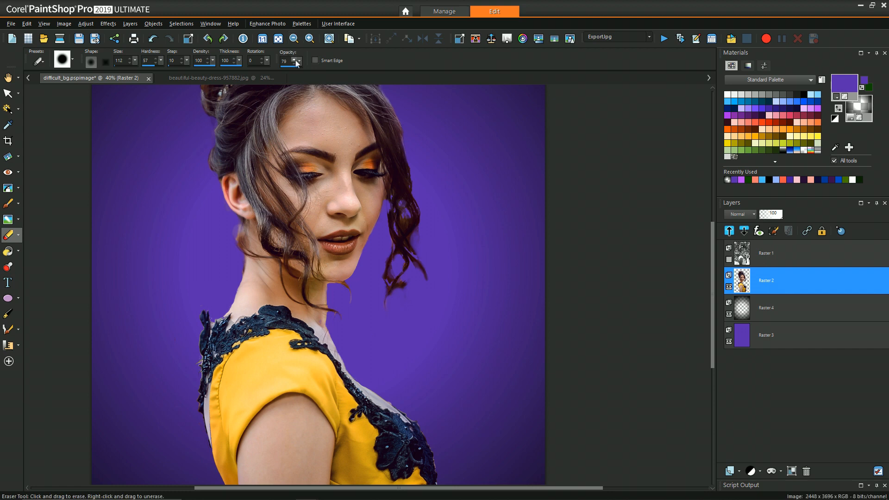
pyautogui.moveTo(299, 65); pyautogui.dragTo(309, 73)
pyautogui.moveTo(161, 65); pyautogui.dragTo(170, 71)
pyautogui.moveTo(437, 263)
pyautogui.mouseDown()
pyautogui.moveTo(430, 302)
pyautogui.moveTo(412, 284)
pyautogui.moveTo(389, 333)
pyautogui.mouseUp()
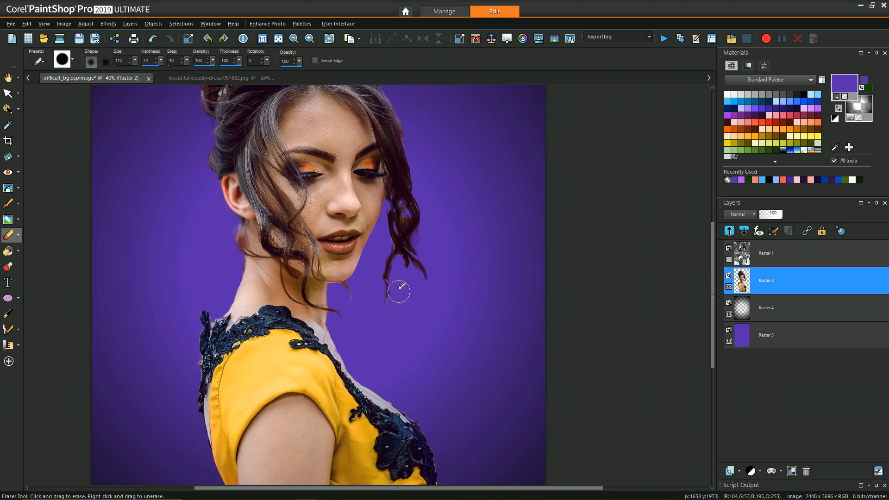
pyautogui.moveTo(377, 268); pyautogui.dragTo(389, 304)
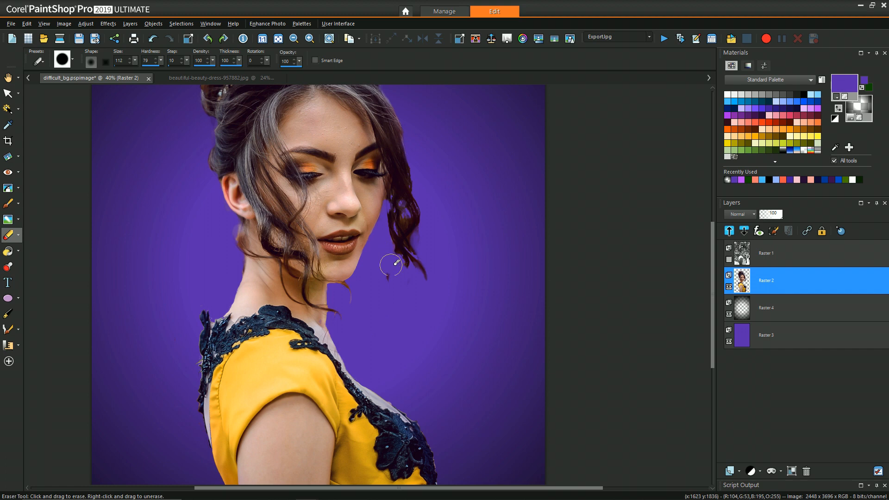
pyautogui.moveTo(386, 276); pyautogui.dragTo(404, 280)
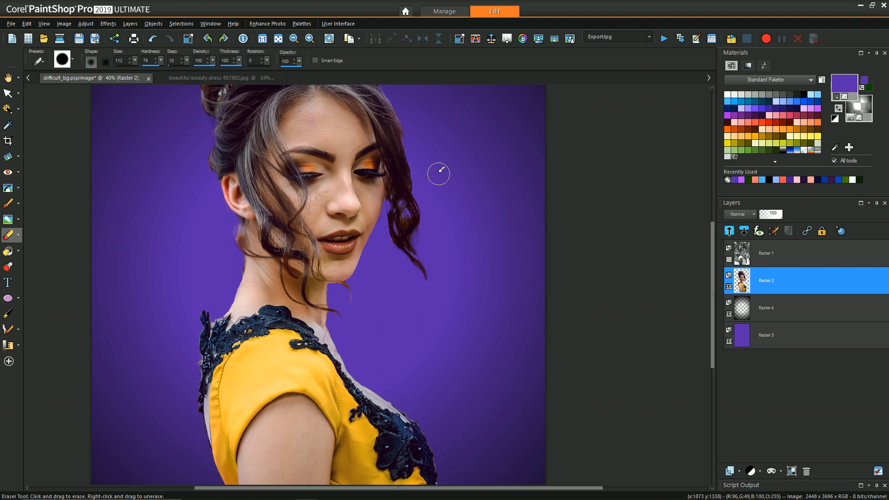
pyautogui.scroll(3, 439, 173)
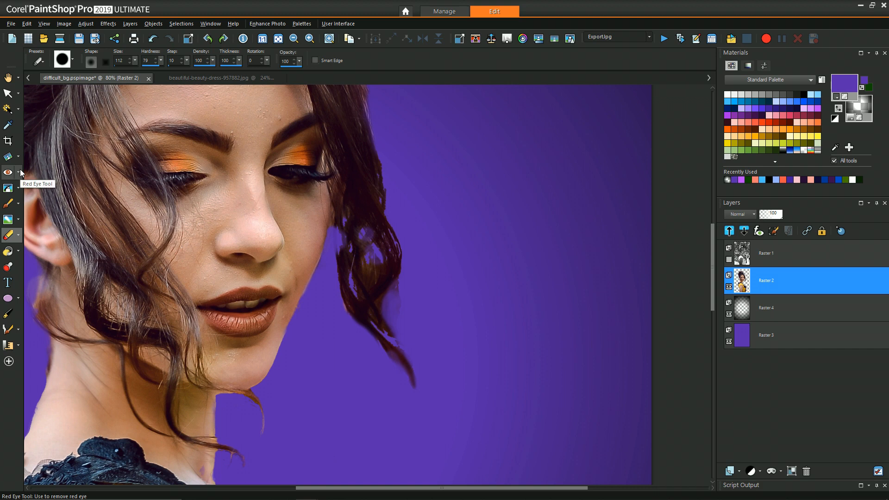
pyautogui.click(18, 188)
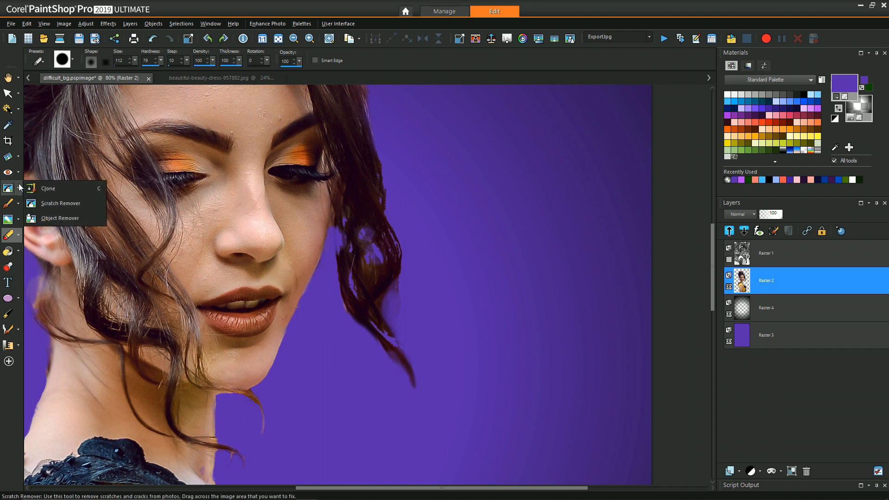
pyautogui.click(46, 188)
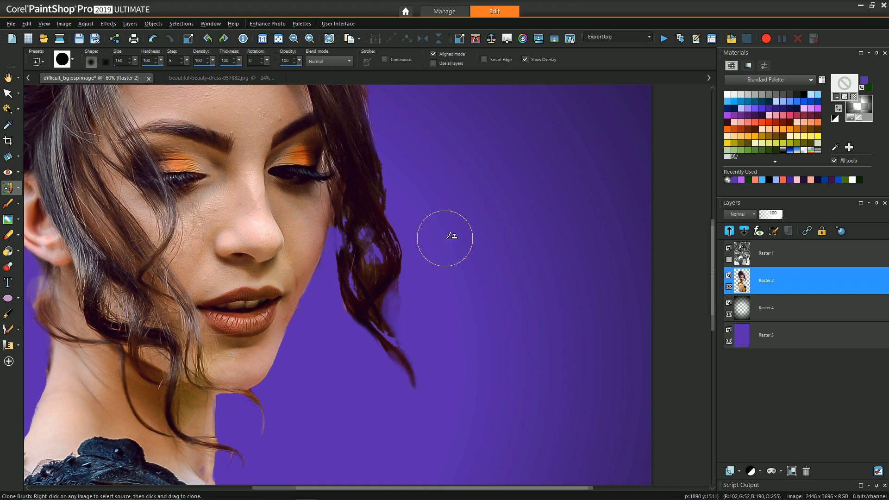
pyautogui.scroll(-4, 451, 236)
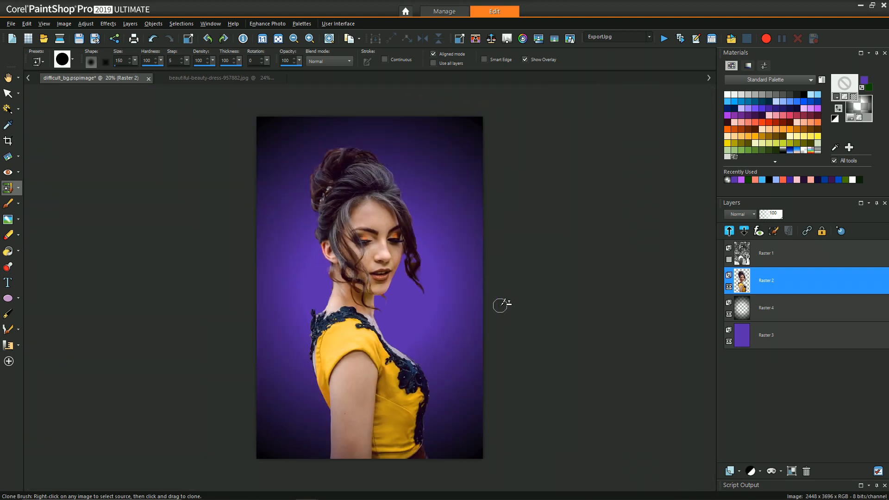
pyautogui.click(7, 78)
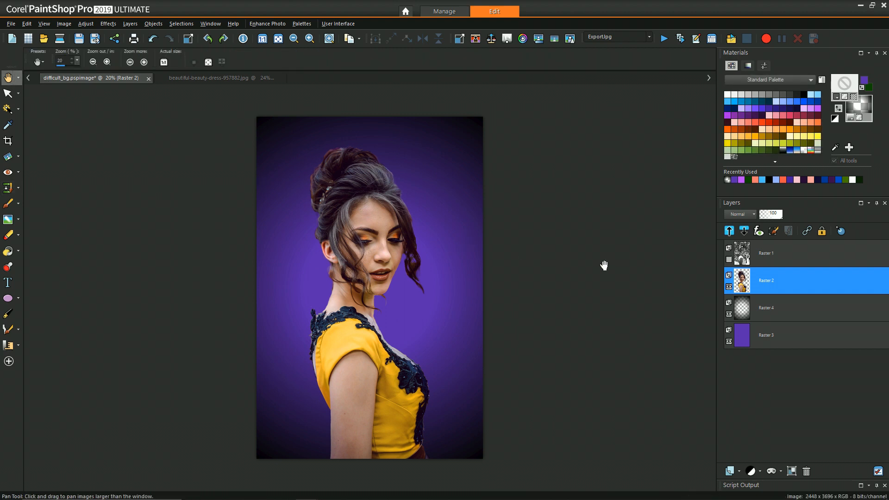